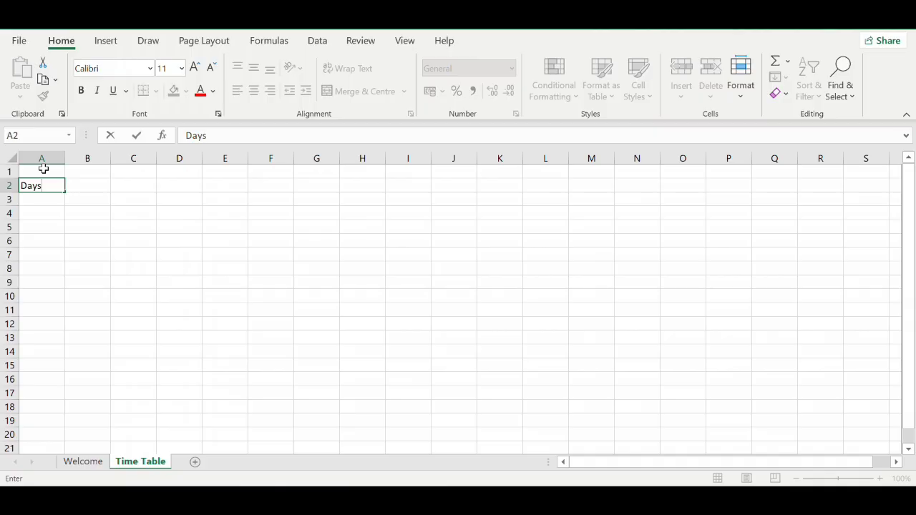
Step: Enter MONDAY in A3 and fill the series of weekdays down to SATURDAY in A8
click(86, 184)
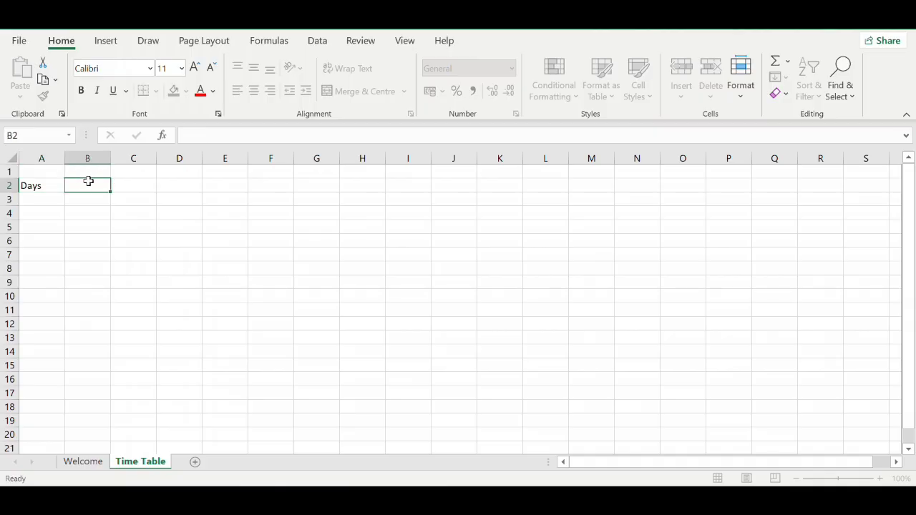
click(37, 197)
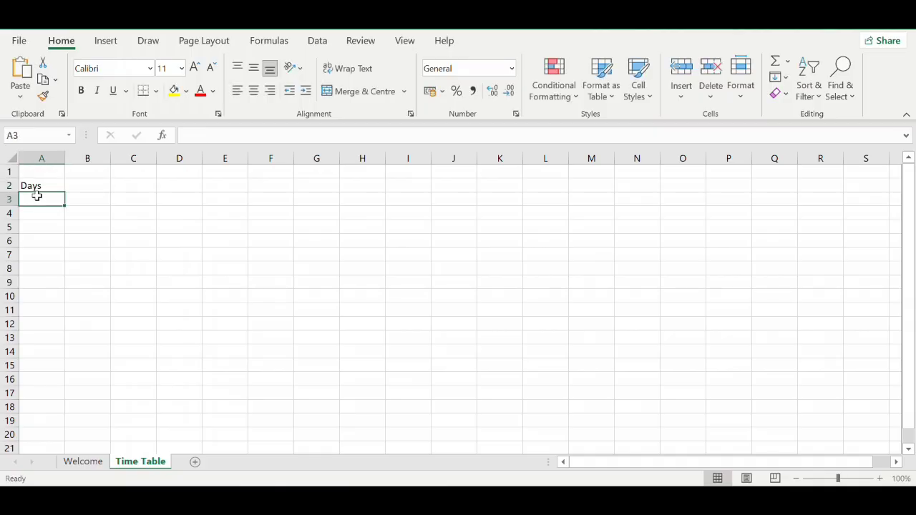
text(Mon)
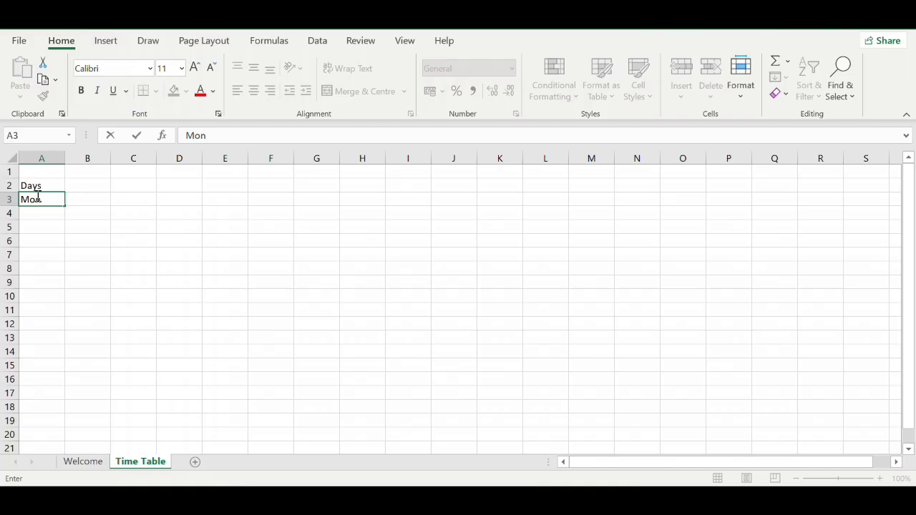
key(BackSpace)
key(BackSpace)
text(OND)
click(81, 239)
click(59, 205)
drag(59, 205, 63, 277)
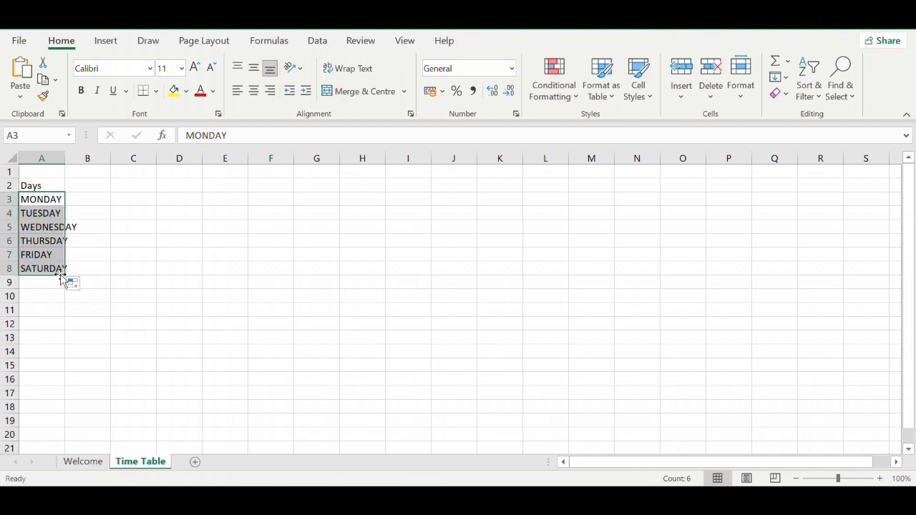
Step: Change the heading in A2 to uppercase DAYS
click(47, 188)
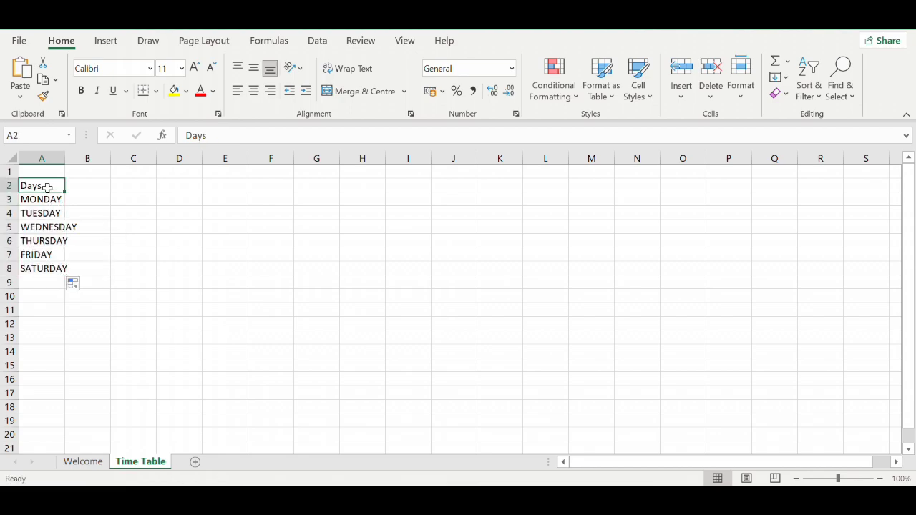
text(DAYS)
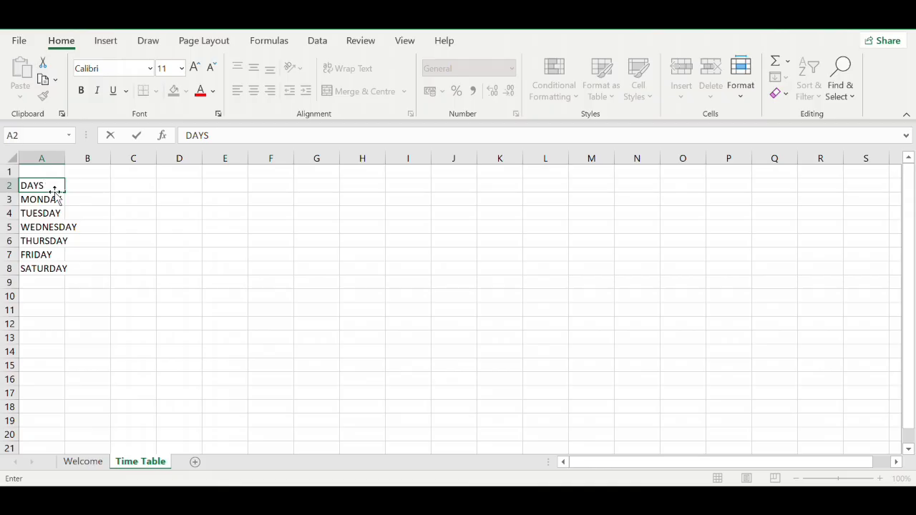
click(87, 225)
Step: Enter period numbers 1 and 2 in B2:C2 and 3 and 4 in E2:F2, leaving D2 blank
click(86, 184)
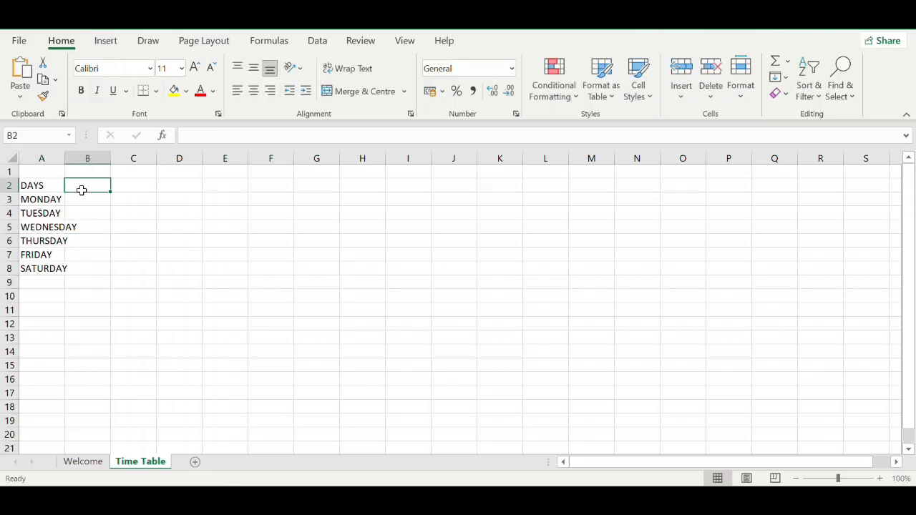
text(1)
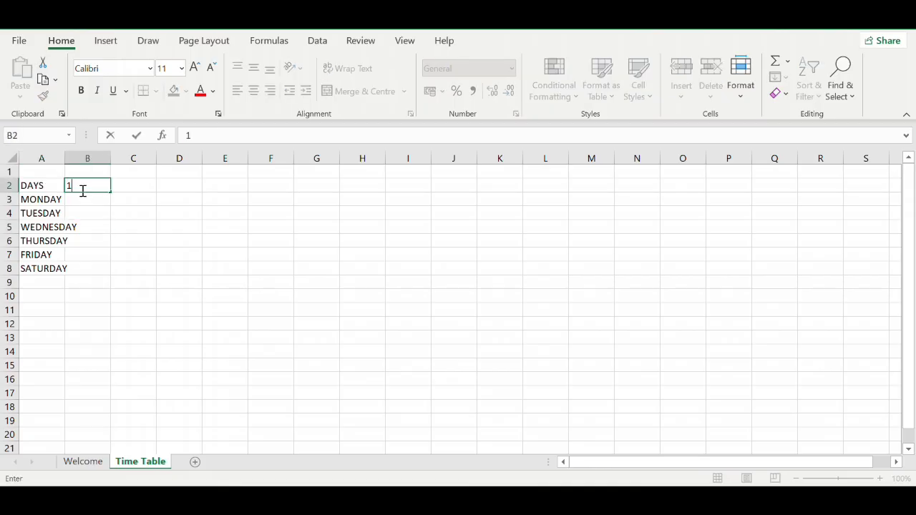
key(Tab)
text(2)
key(Tab)
key(Tab)
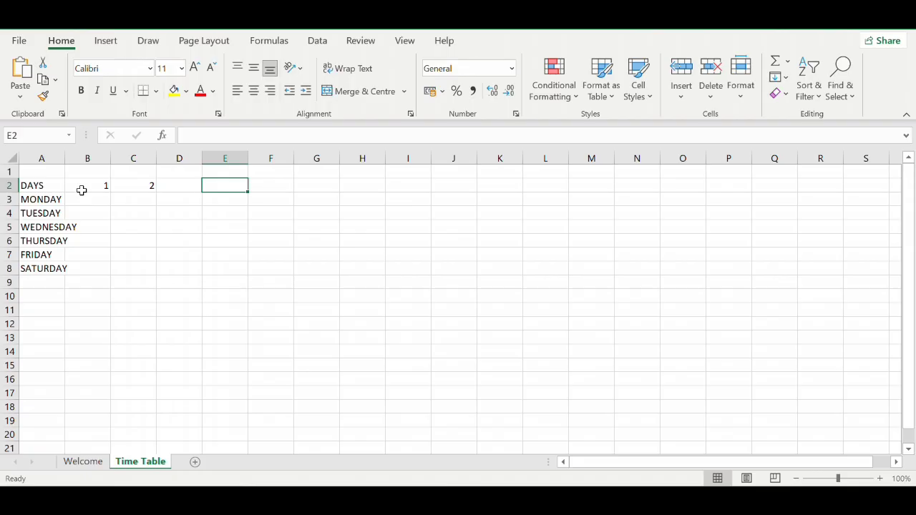
text(3)
key(Tab)
text(4)
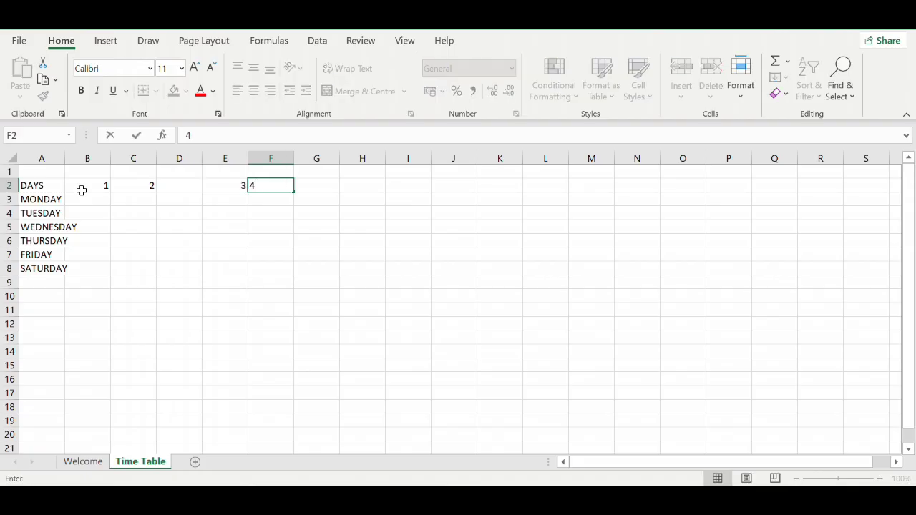
Step: Enter period numbers 5 and 6 in H2:I2 and 7 and 8 in K2:L2, leaving G2 and J2 blank
key(Tab)
key(Tab)
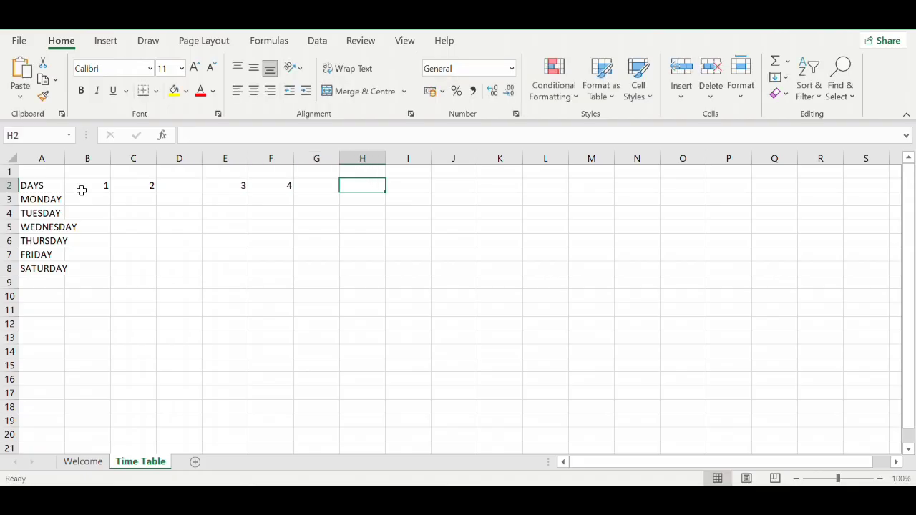
text(5)
key(Tab)
text(6)
key(Tab)
key(Tab)
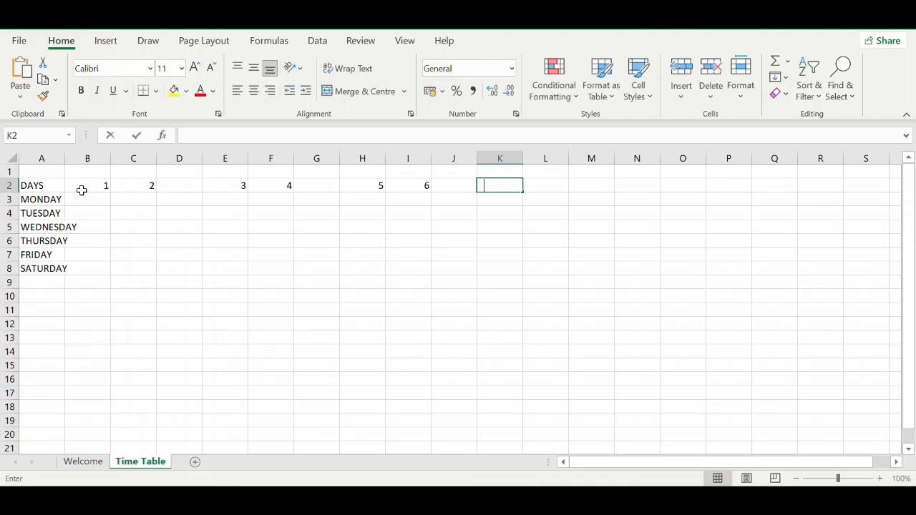
text(7)
key(Tab)
text(8)
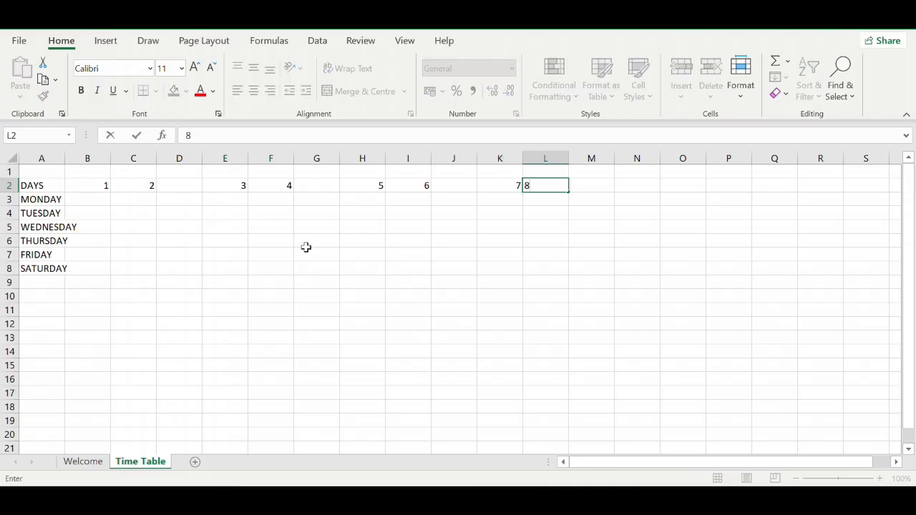
click(369, 258)
Step: Enter the subject placeholder SUB in uppercase for Monday's first period in B3
click(101, 203)
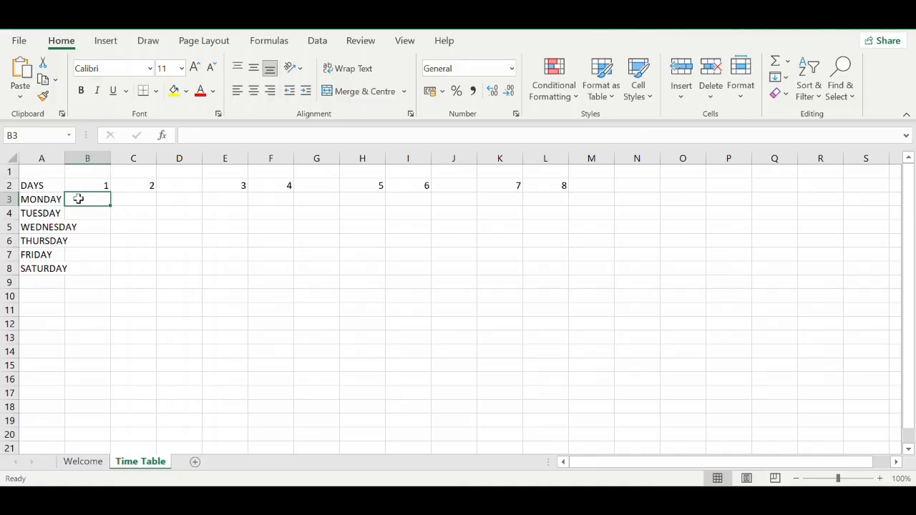
text(su)
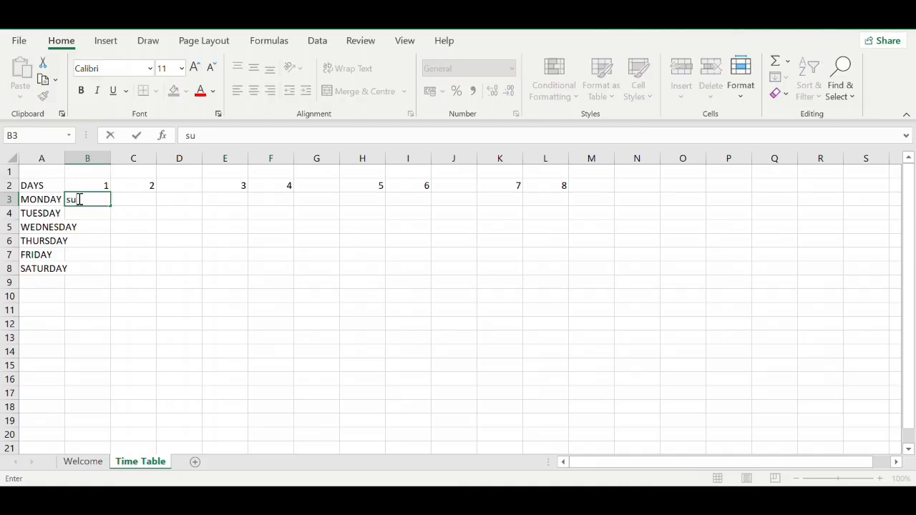
key(BackSpace)
key(BackSpace)
text(UB)
click(149, 252)
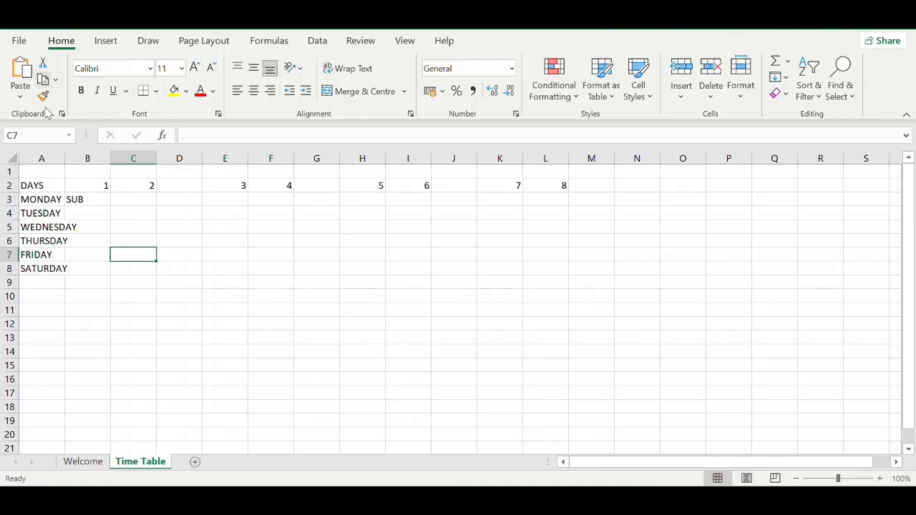
Step: Copy the SUB entry from B3 and paste it across B3:C8
click(88, 203)
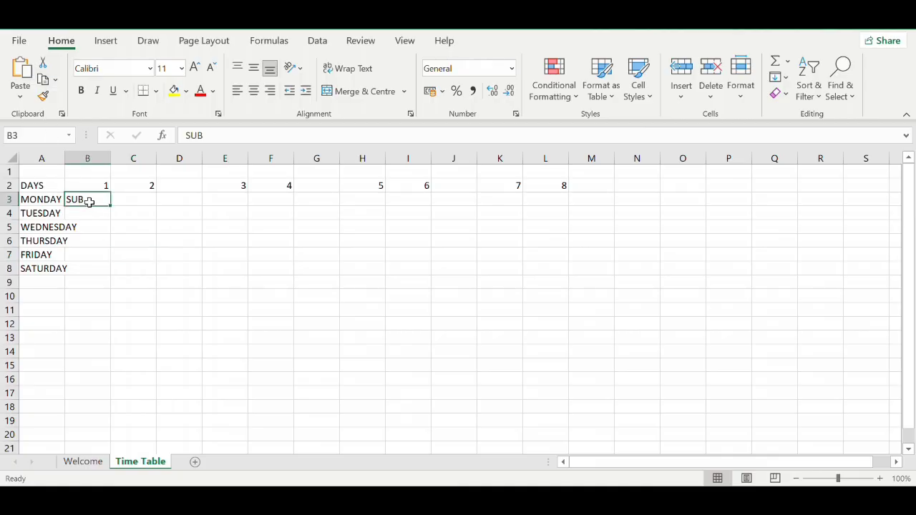
click(42, 80)
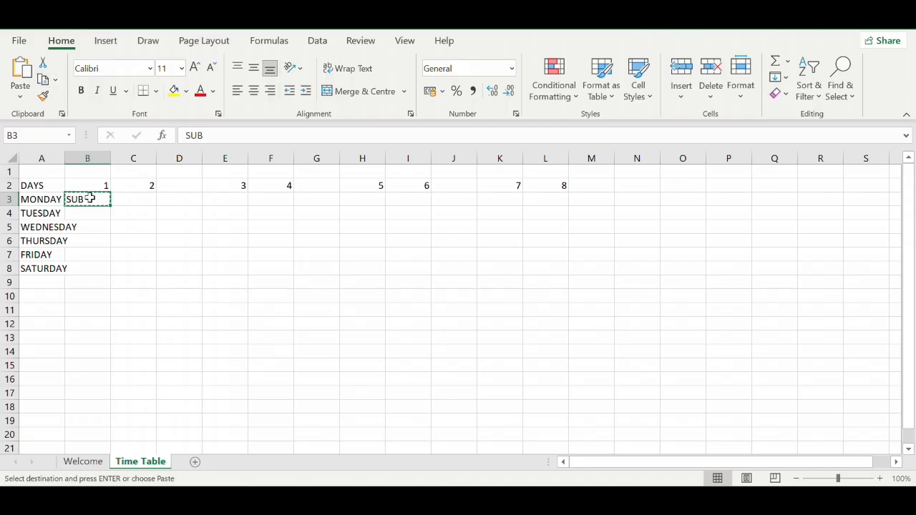
drag(90, 197, 133, 267)
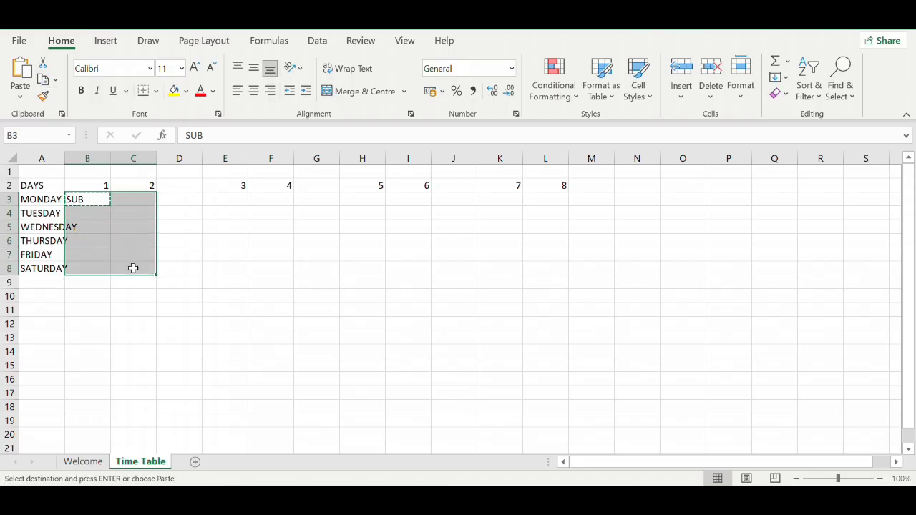
click(21, 68)
Step: Paste the copied SUB entry into the remaining period ranges E3:F8, H3:I8 and K3:L8
drag(216, 207, 266, 269)
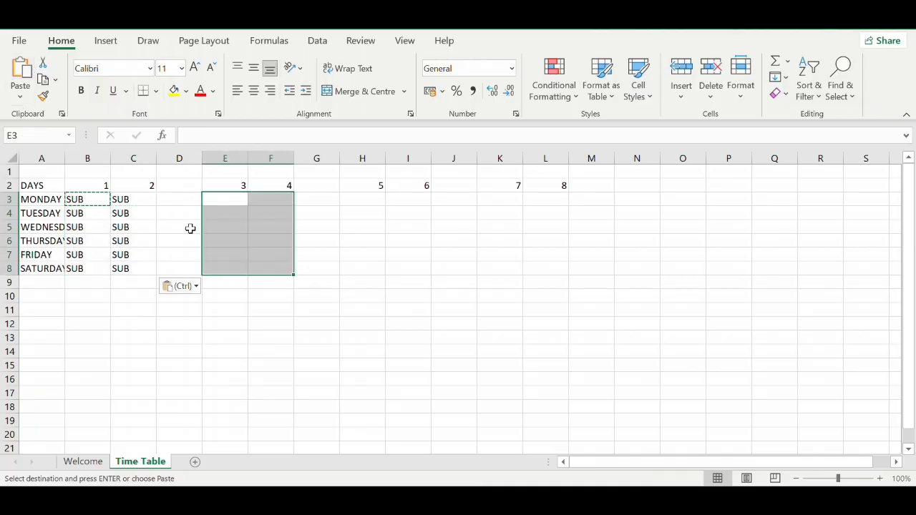
click(20, 68)
drag(353, 203, 405, 263)
click(20, 70)
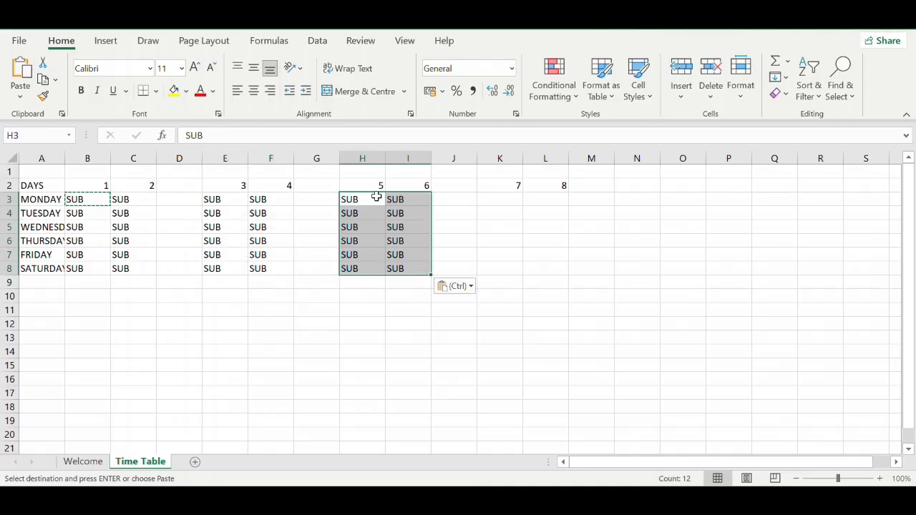
drag(503, 203, 541, 263)
click(21, 70)
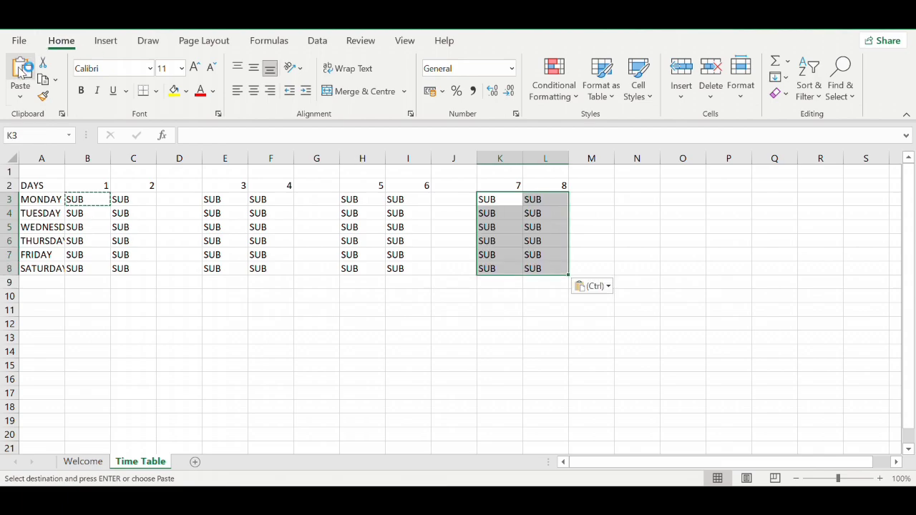
click(143, 336)
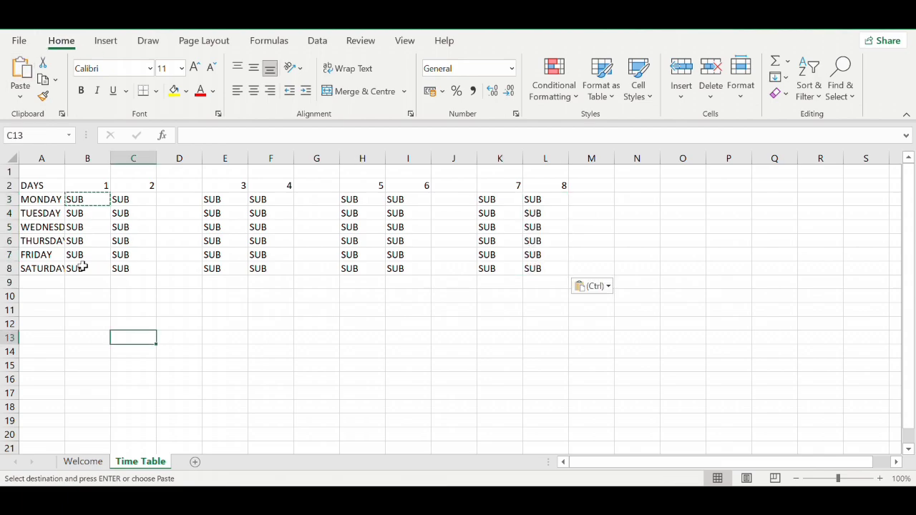
Step: Clear the SUB entries from the Saturday row, B8:L8
drag(82, 263, 537, 279)
key(Delete)
click(443, 378)
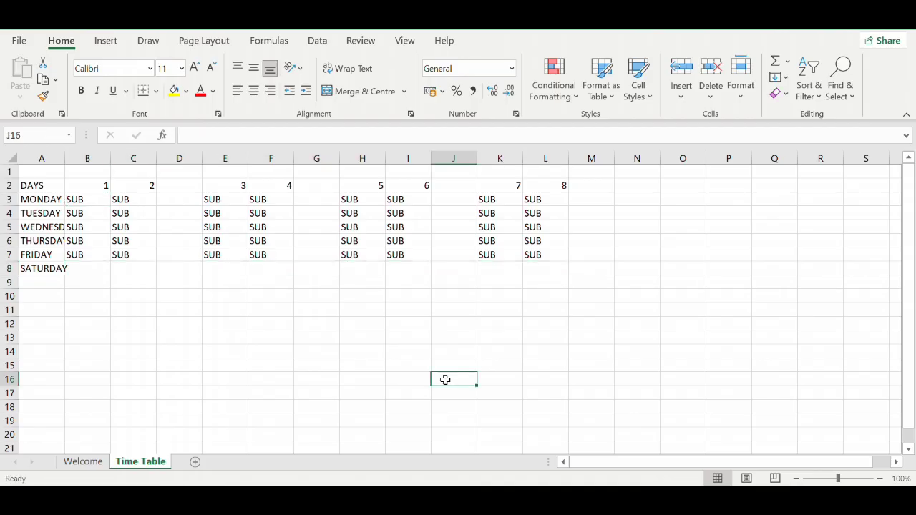
Step: Merge and centre A1:L1 and enter the title TIME TABLE
click(30, 174)
drag(30, 174, 531, 169)
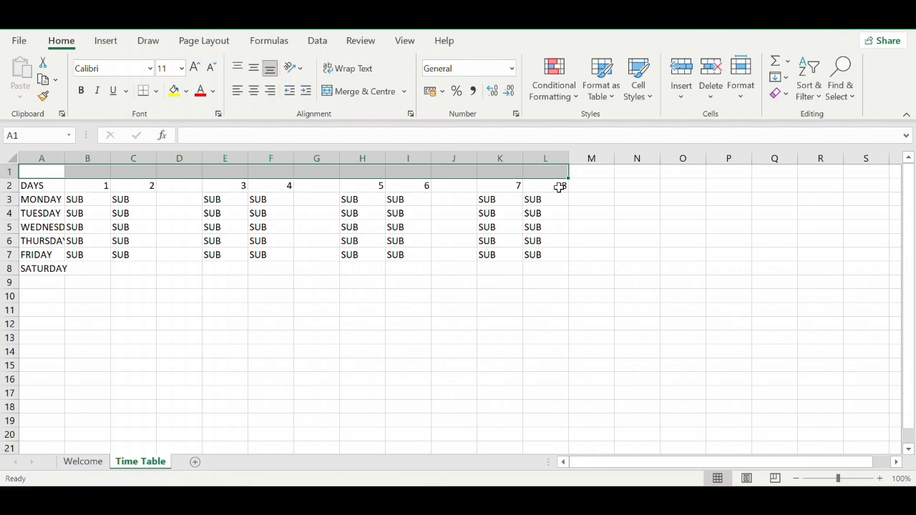
click(354, 93)
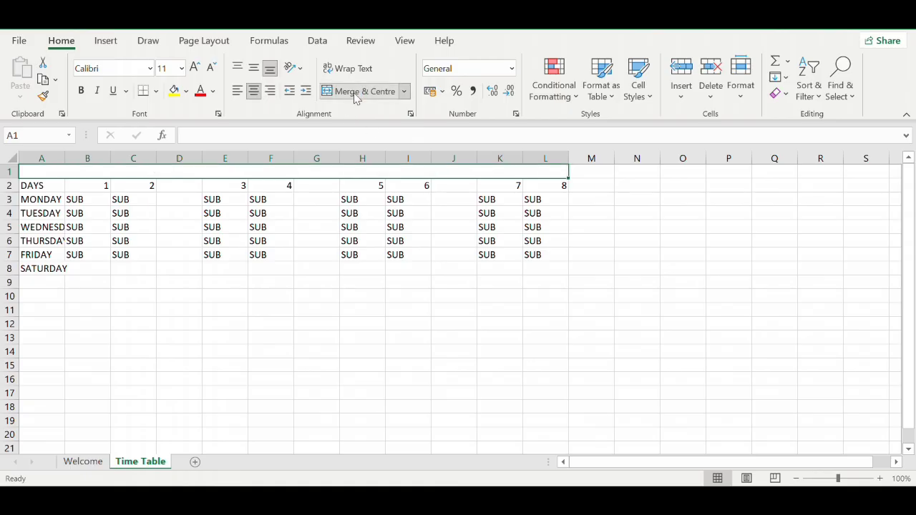
text(TI)
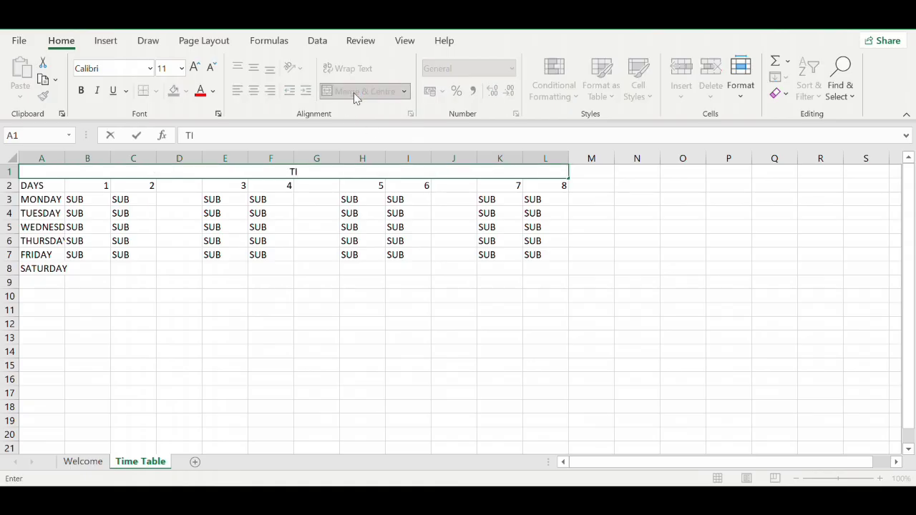
text(ME TABLE)
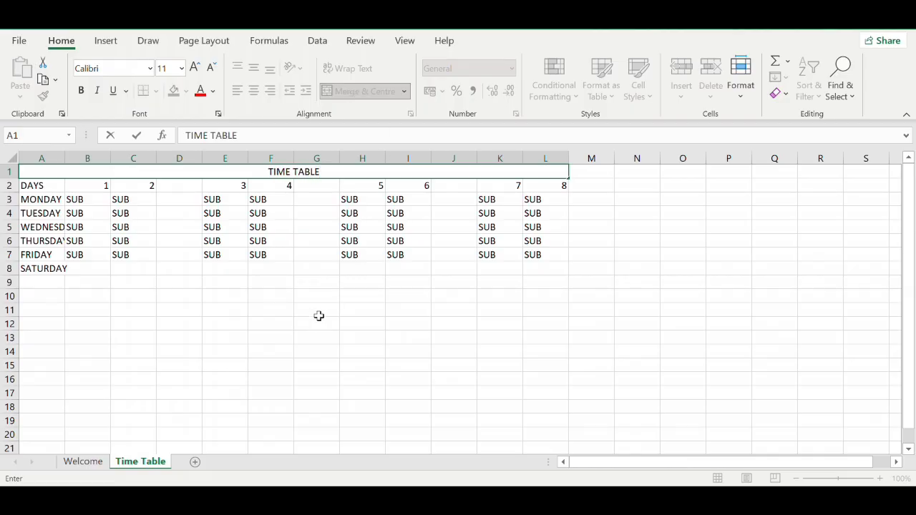
click(315, 321)
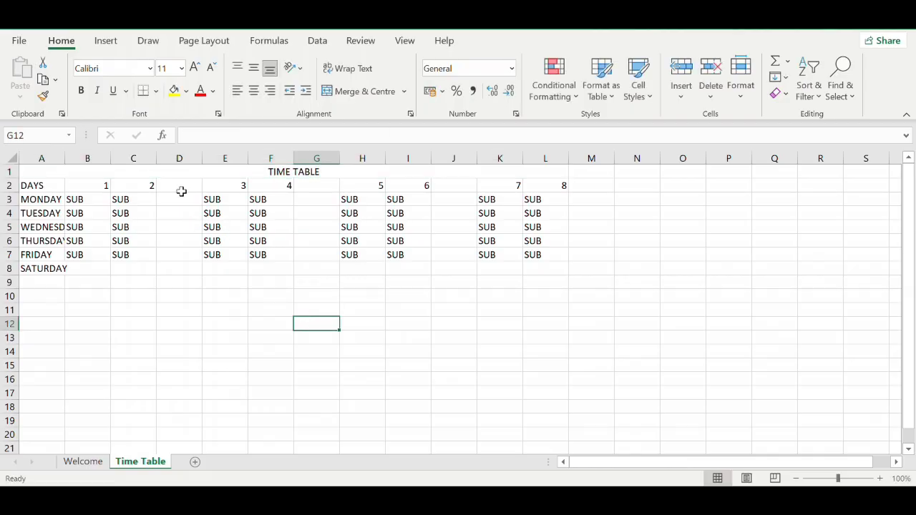
Step: Merge and centre B8:L8 in the Saturday row and enter HOLIDAY
click(86, 271)
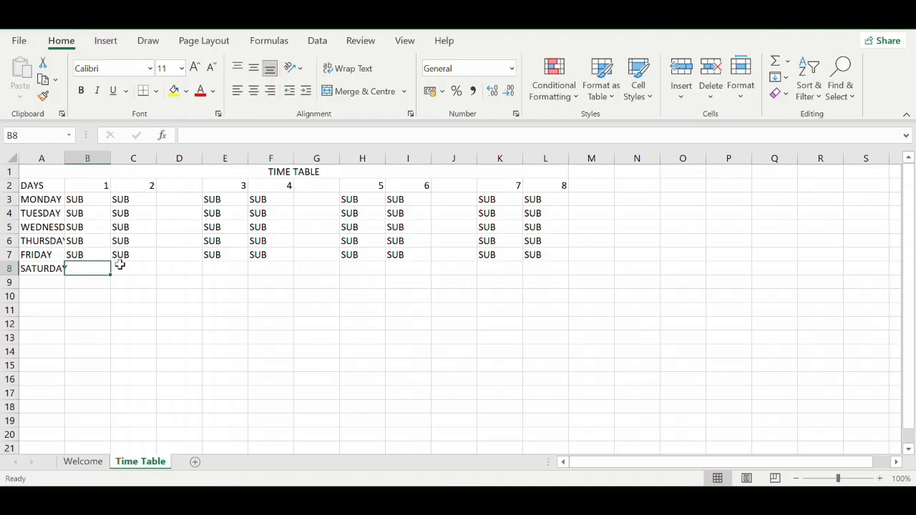
drag(107, 268, 537, 265)
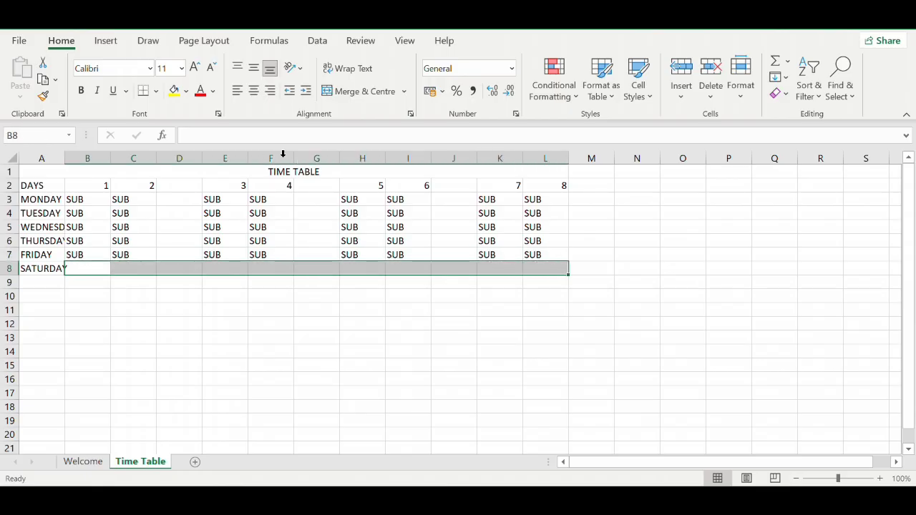
click(358, 93)
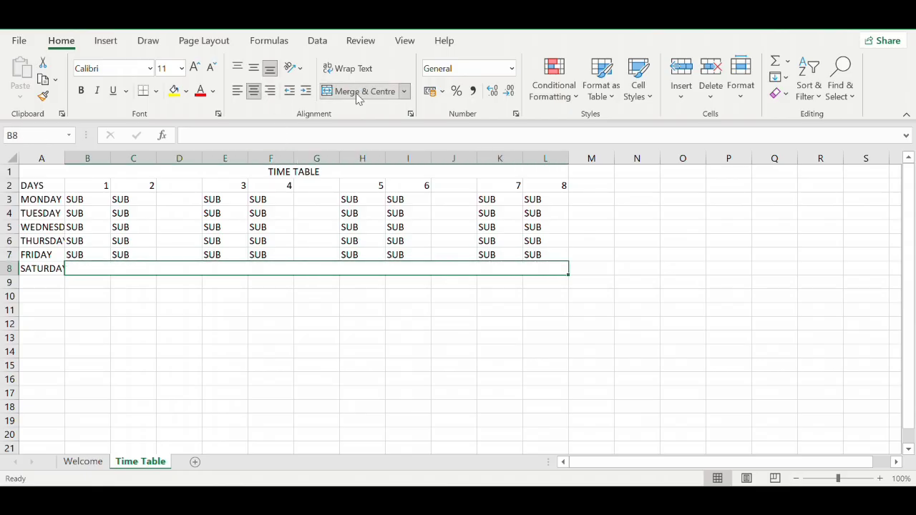
text(HOLIDA)
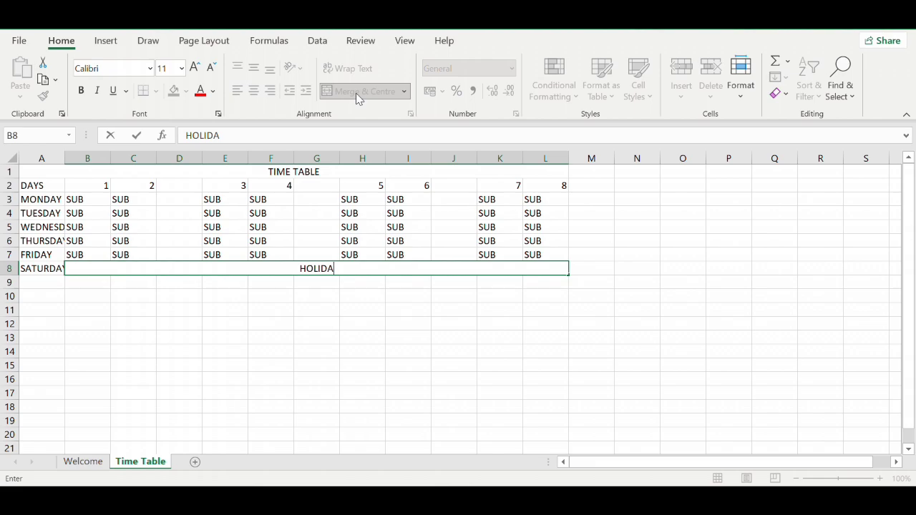
text(Y)
click(361, 351)
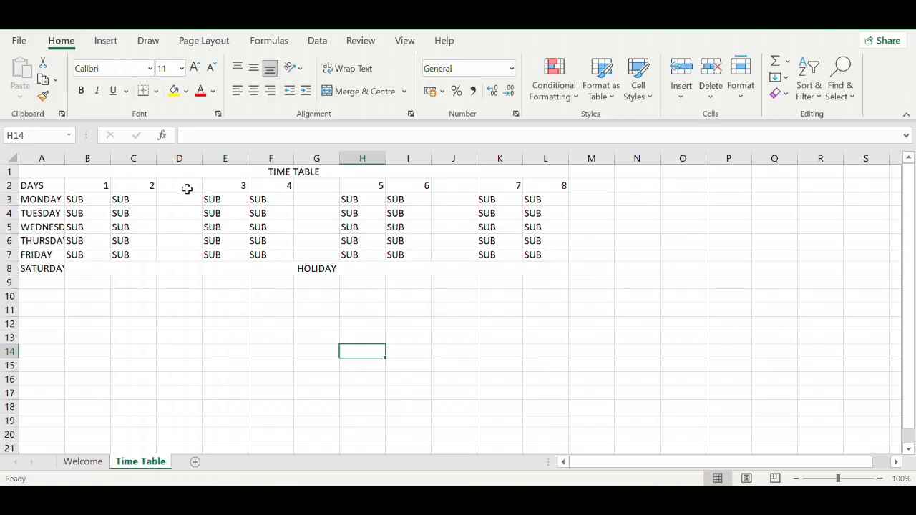
Step: Merge and centre D2:D7 between periods 2 and 3 and enter INTERVAL
drag(187, 188, 181, 254)
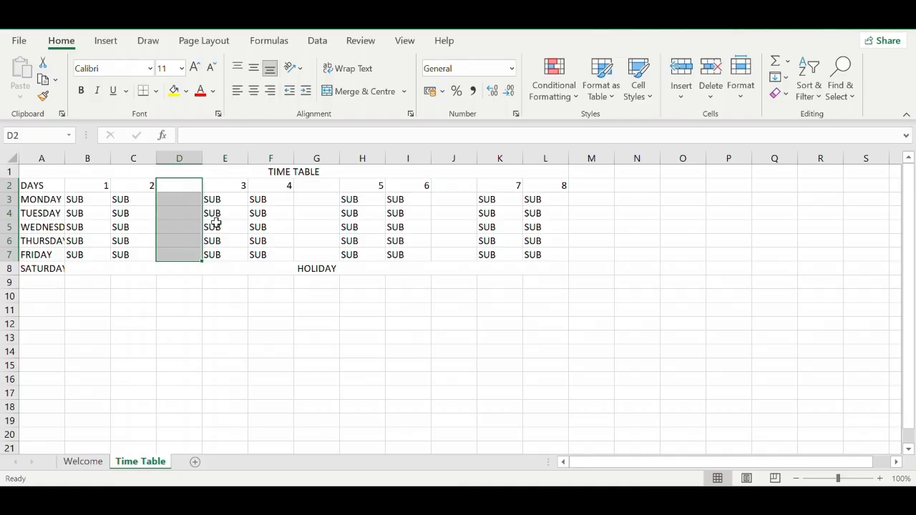
click(368, 91)
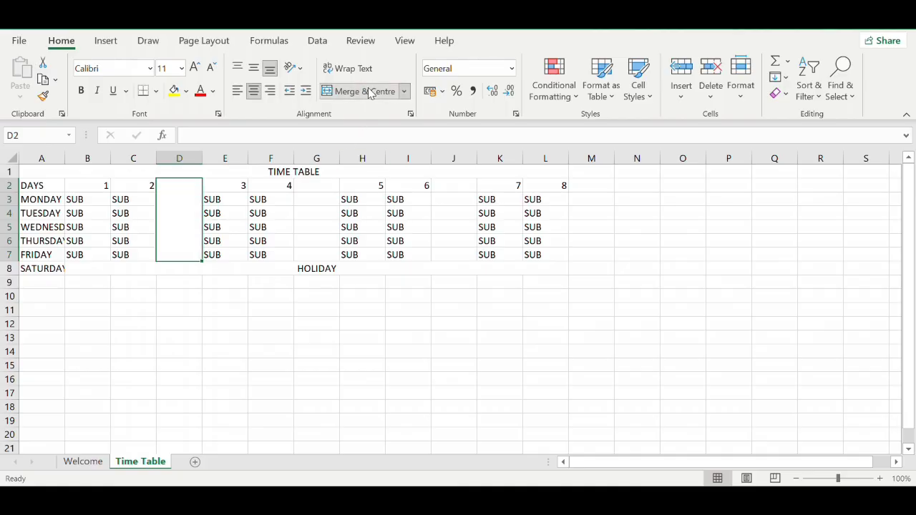
text(INTER)
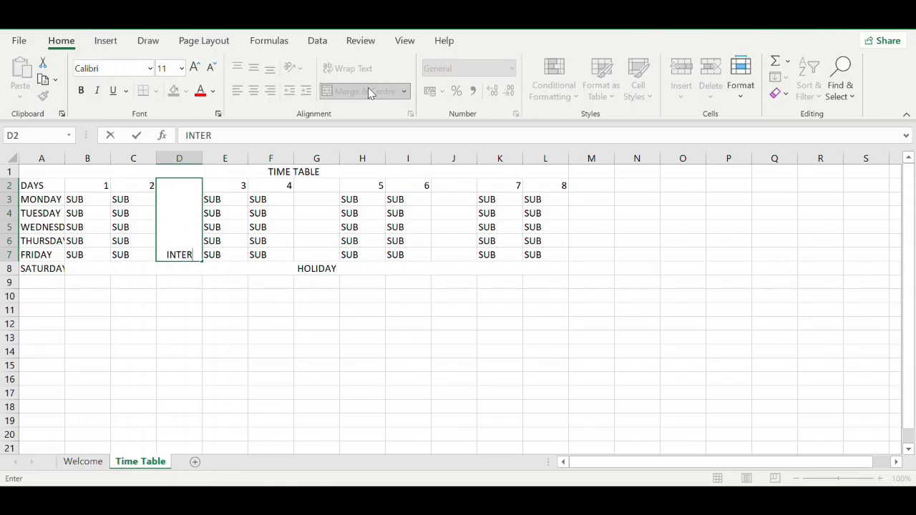
text(VAL)
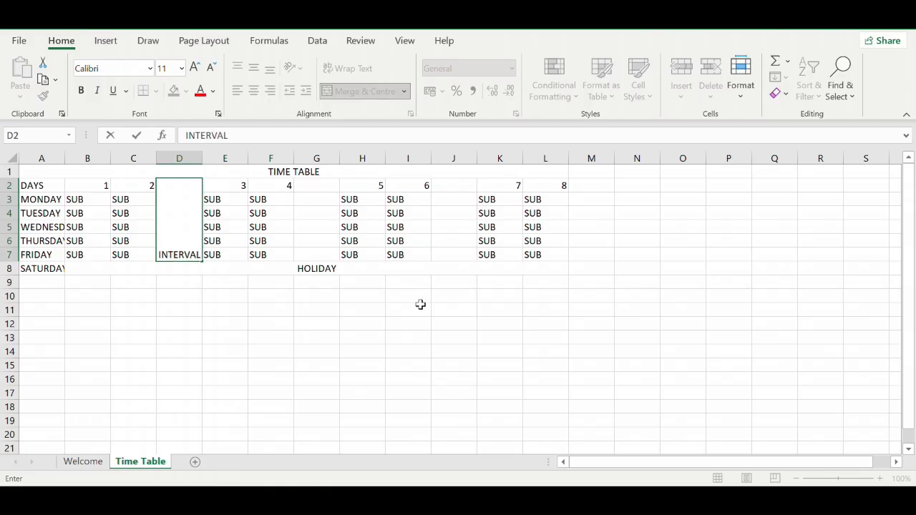
click(265, 354)
Step: Merge and centre G2:G7 between periods 4 and 5 and enter LUNCH
drag(323, 189, 316, 256)
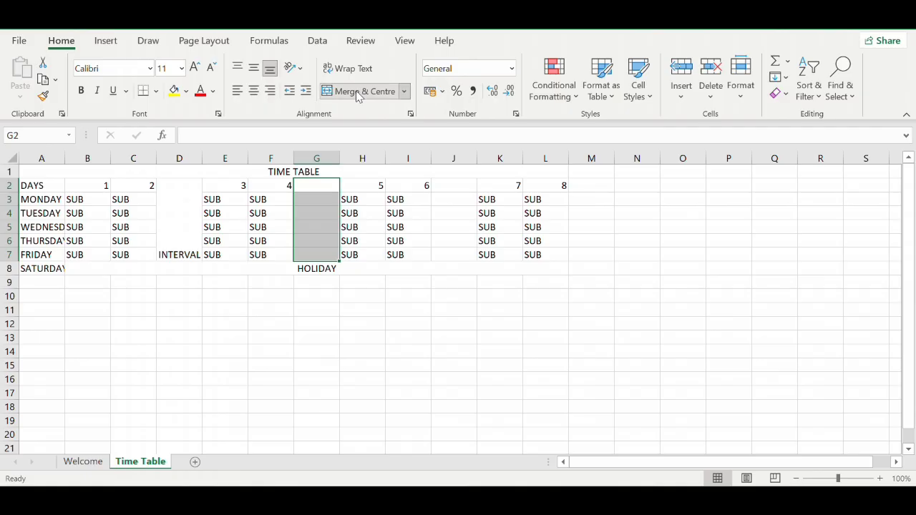
click(358, 93)
text(LUNC)
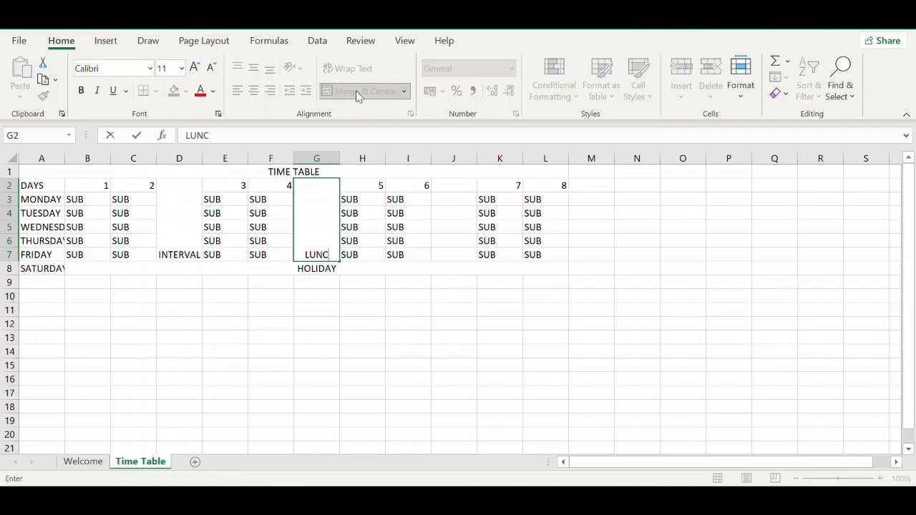
text(H)
click(454, 331)
Step: Merge and centre J2:J7 between periods 6 and 7 and enter INTERVAL
drag(443, 185, 443, 249)
click(367, 92)
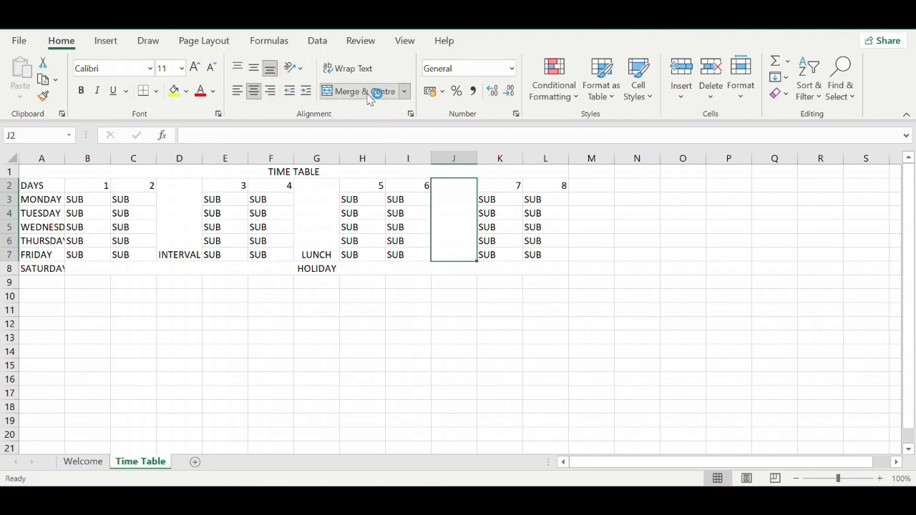
text(IN)
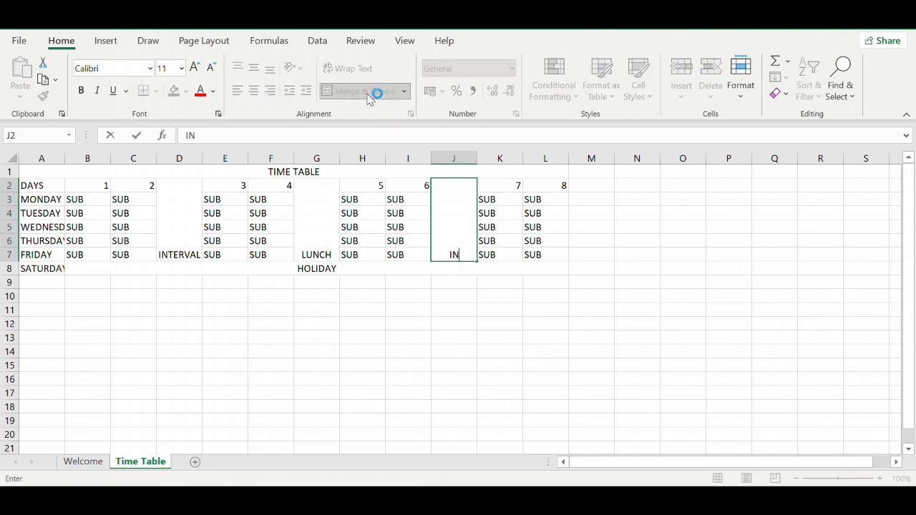
text(TERVAL)
click(402, 361)
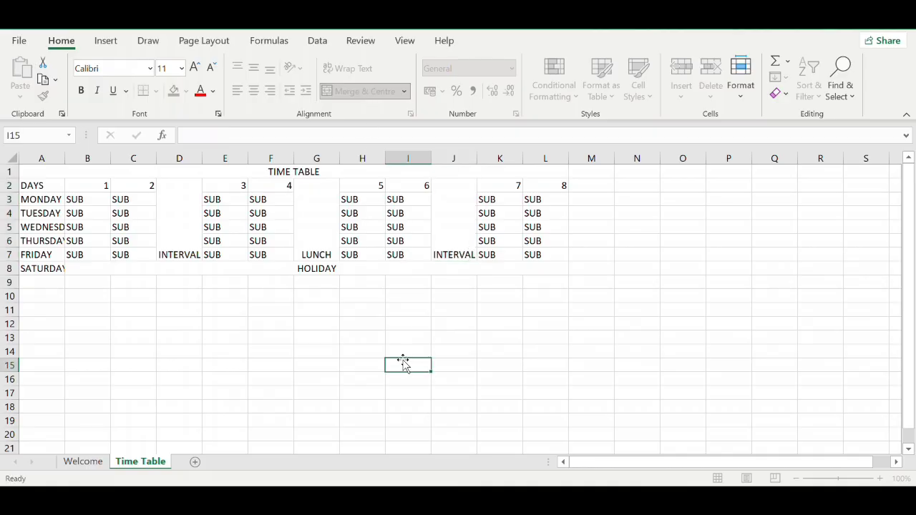
Step: Rotate the INTERVAL text in merged cell D2:D7 upwards and middle-align it vertically
click(182, 240)
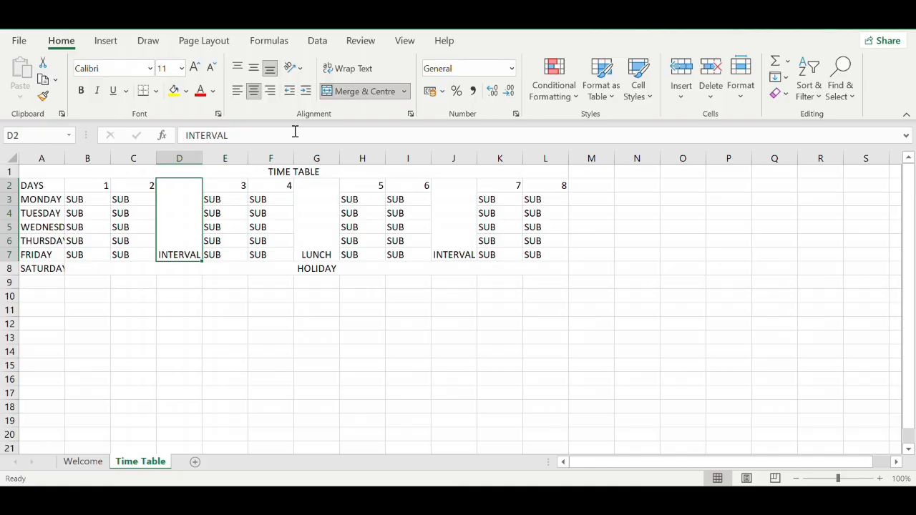
click(299, 69)
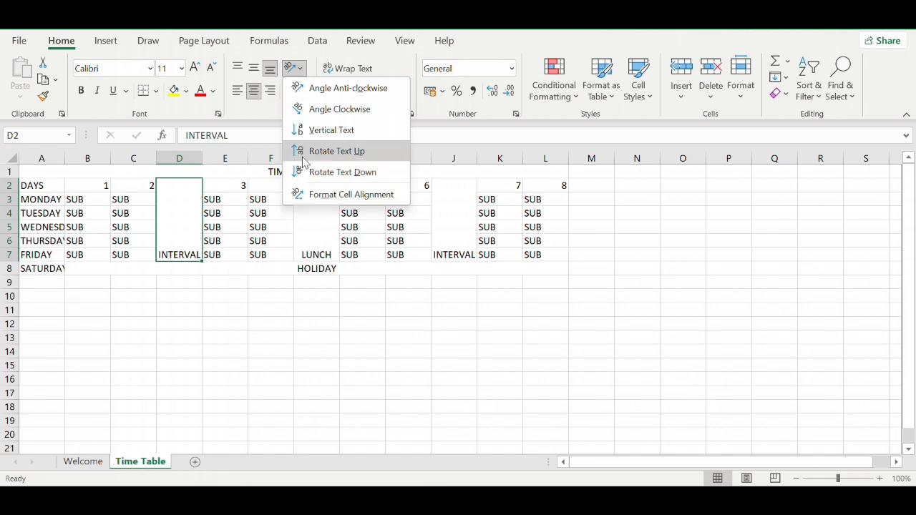
click(328, 153)
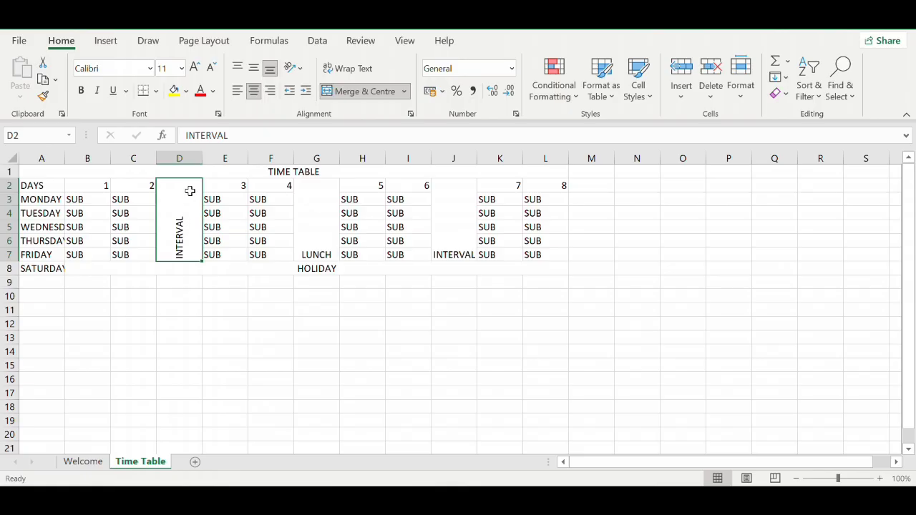
click(254, 70)
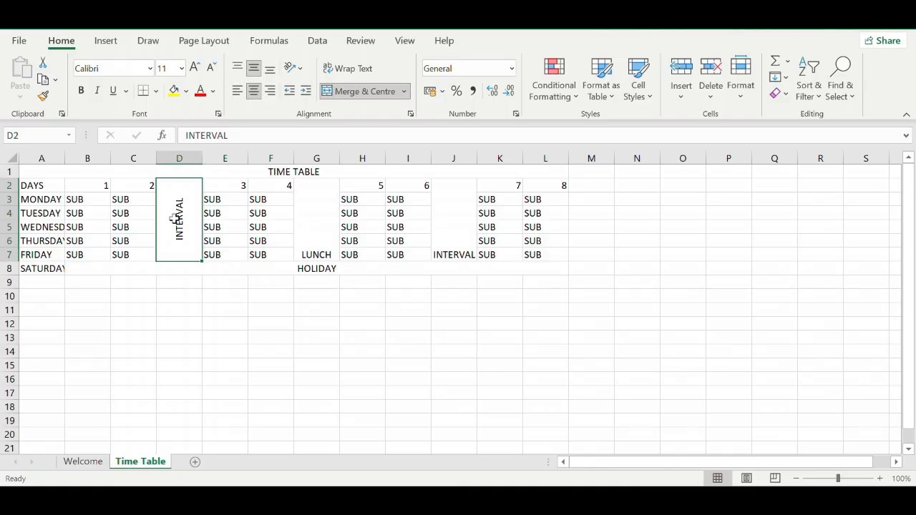
click(221, 323)
Step: Copy the rotated INTERVAL cell's formatting from D2 to the LUNCH cell and the second INTERVAL cell with Format Painter
click(188, 243)
click(43, 96)
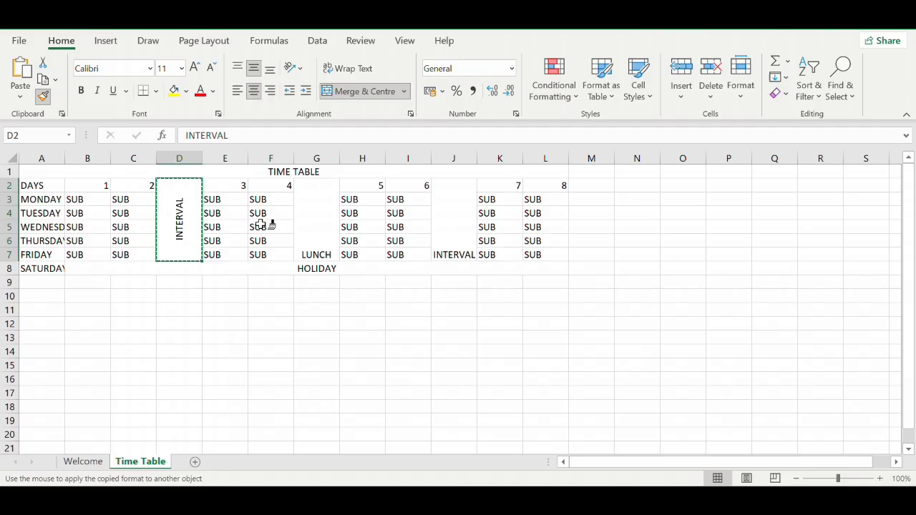
click(308, 227)
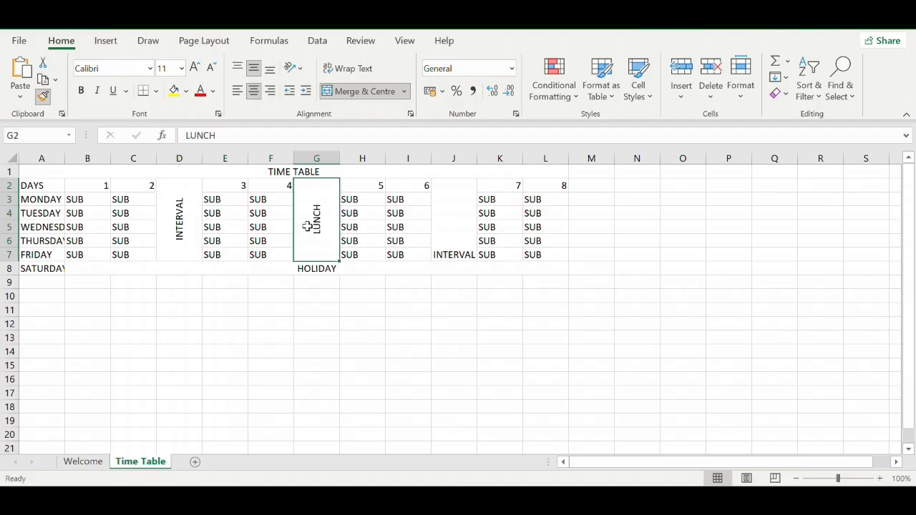
click(43, 95)
click(459, 213)
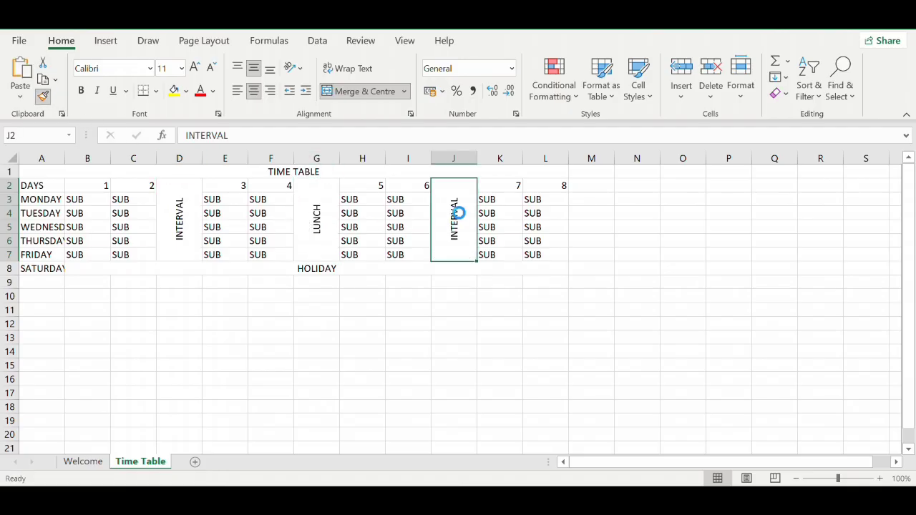
click(443, 337)
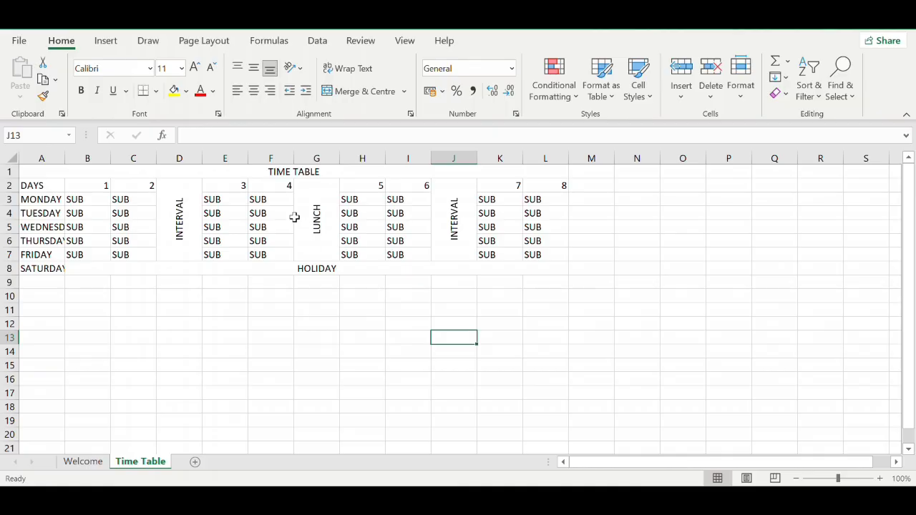
Step: Centre the entries horizontally in A2:C7, E2:F7, H2:I7 and K2:L7
click(71, 186)
drag(89, 188, 124, 185)
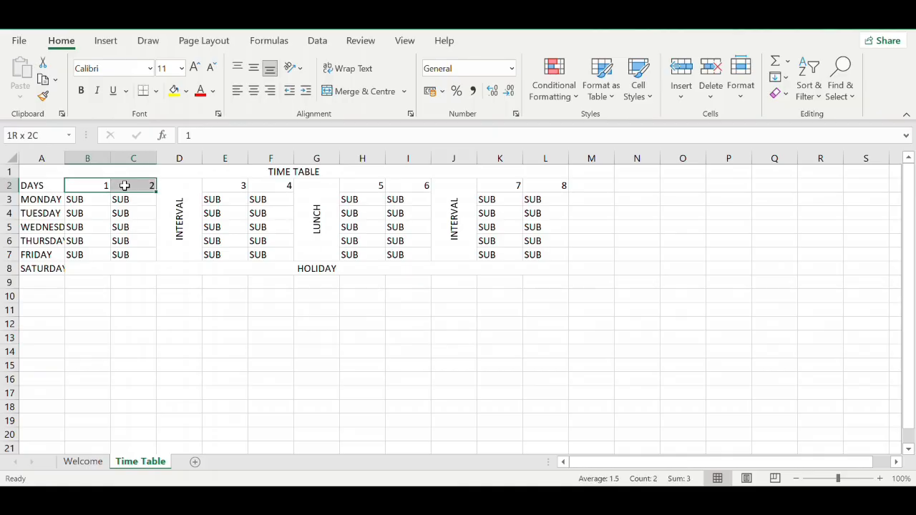
drag(35, 189, 123, 253)
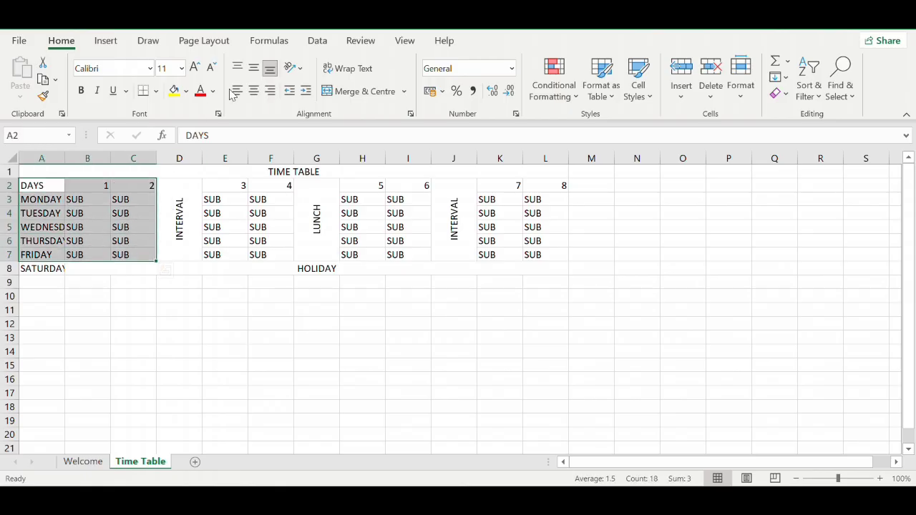
click(256, 95)
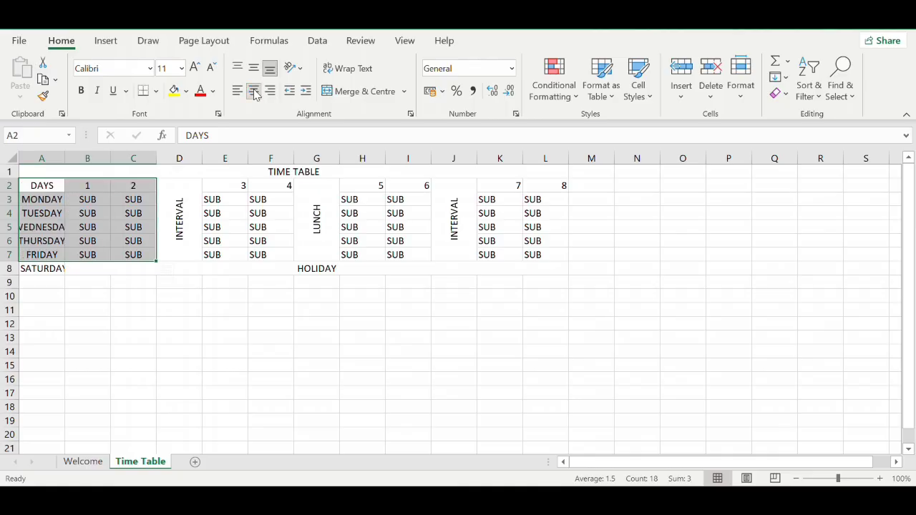
click(226, 186)
drag(226, 186, 272, 255)
click(254, 97)
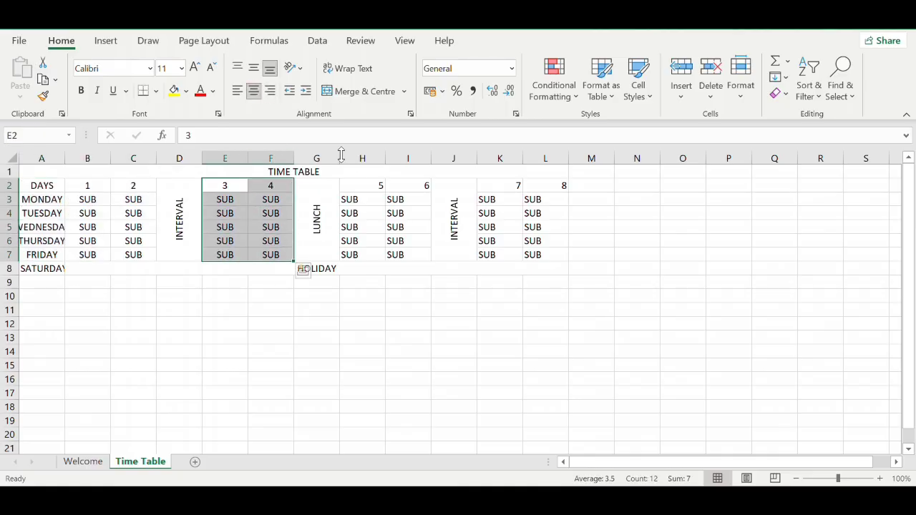
drag(354, 186, 405, 254)
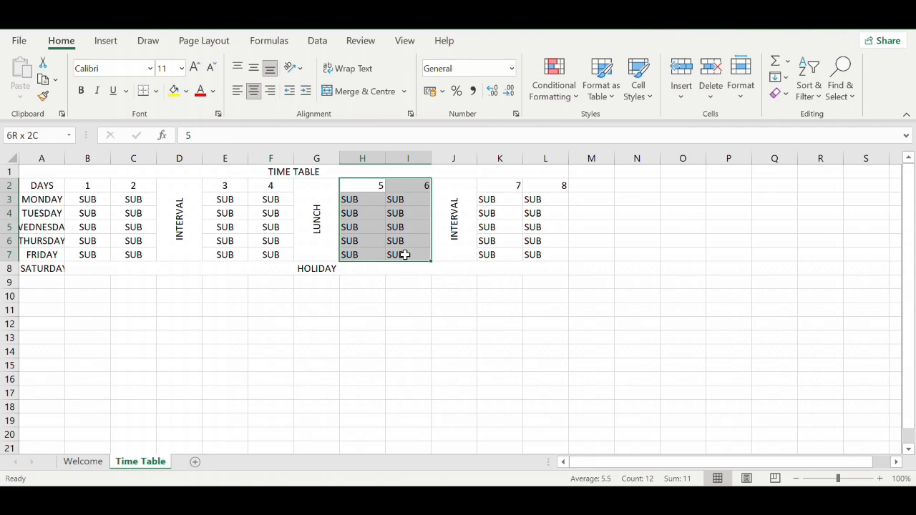
click(253, 93)
drag(503, 187, 540, 249)
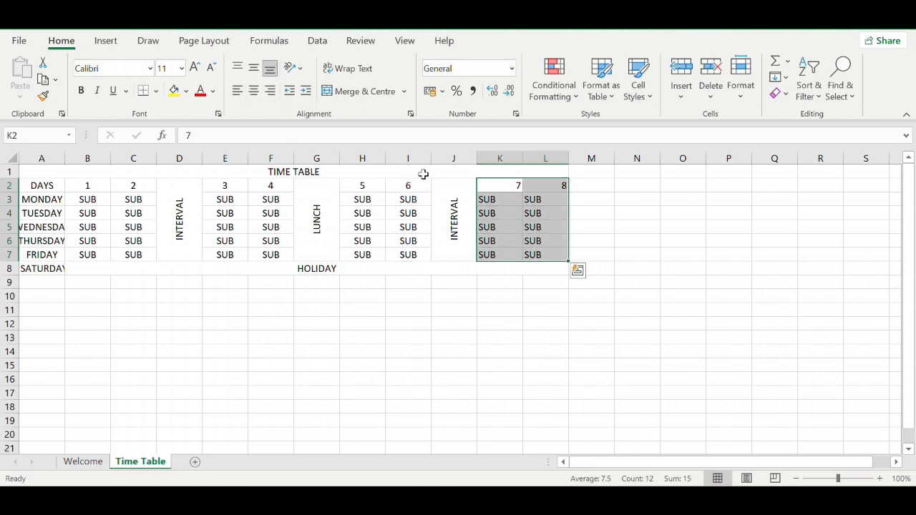
click(254, 93)
click(262, 296)
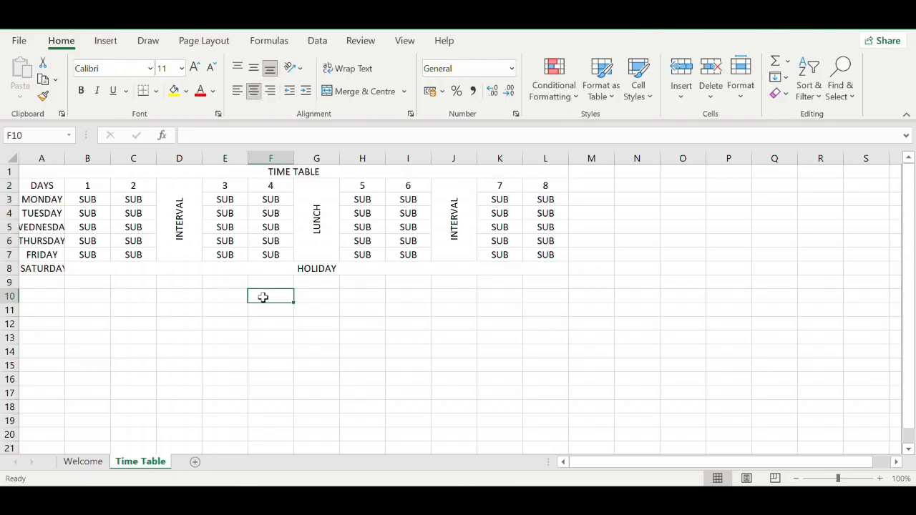
Step: Centre the whole days column A2:A8 horizontally, including SATURDAY
drag(41, 185, 32, 269)
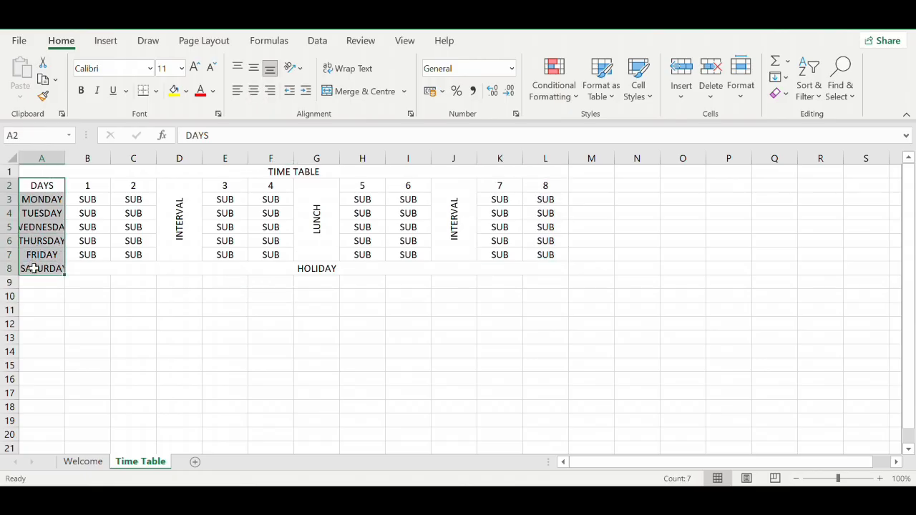
click(253, 91)
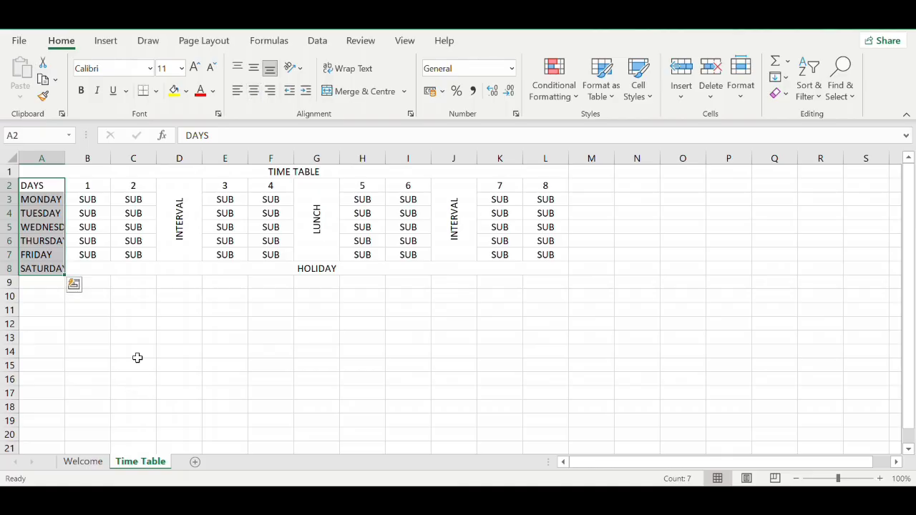
click(255, 93)
click(217, 296)
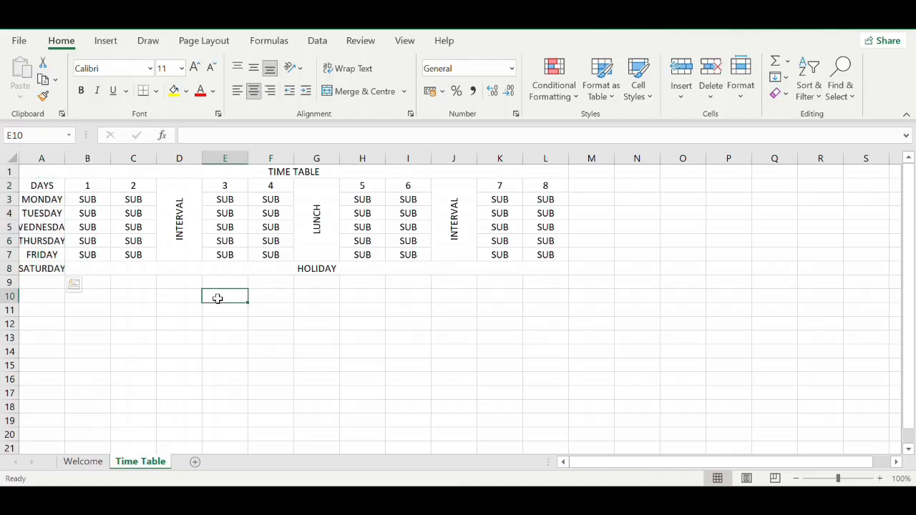
Step: Apply All Borders and Thick Outside Borders to the whole time table, A1:L8
click(52, 173)
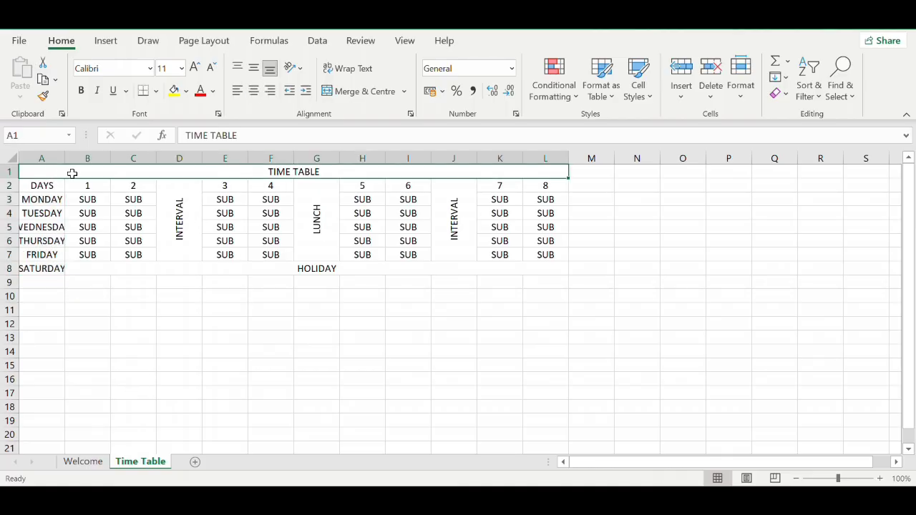
mouse_move(73, 173)
mouse_down()
mouse_move(325, 235)
mouse_move(322, 267)
mouse_up()
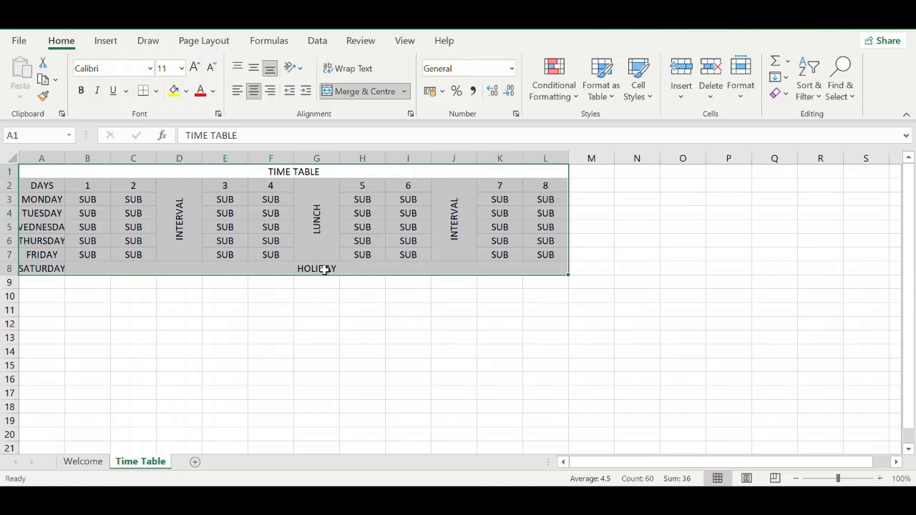
click(157, 92)
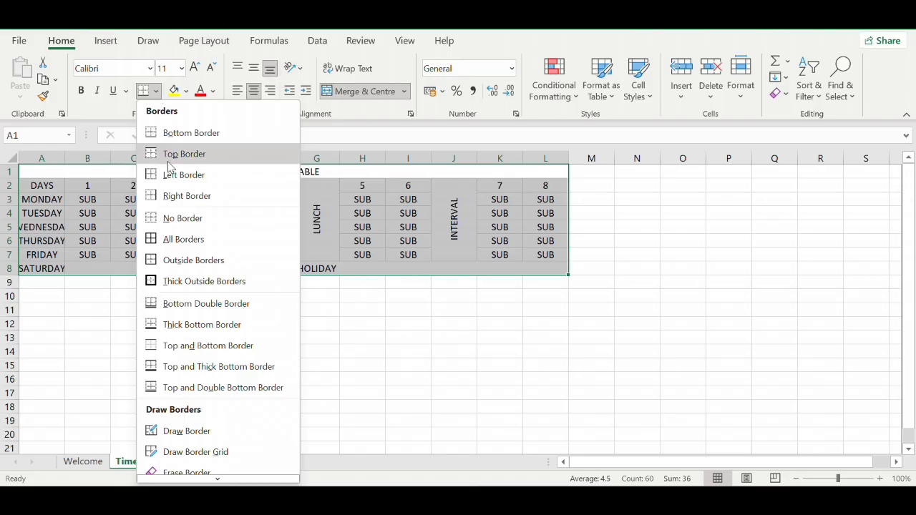
click(163, 239)
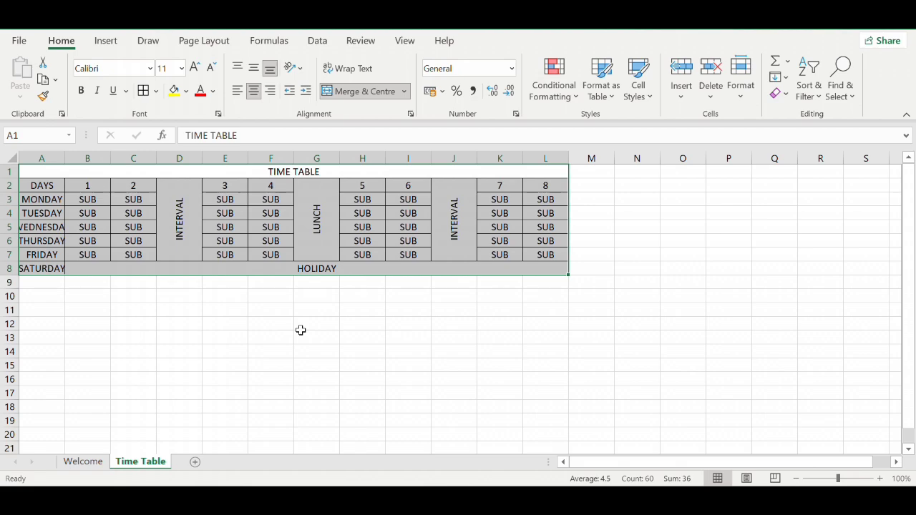
click(155, 91)
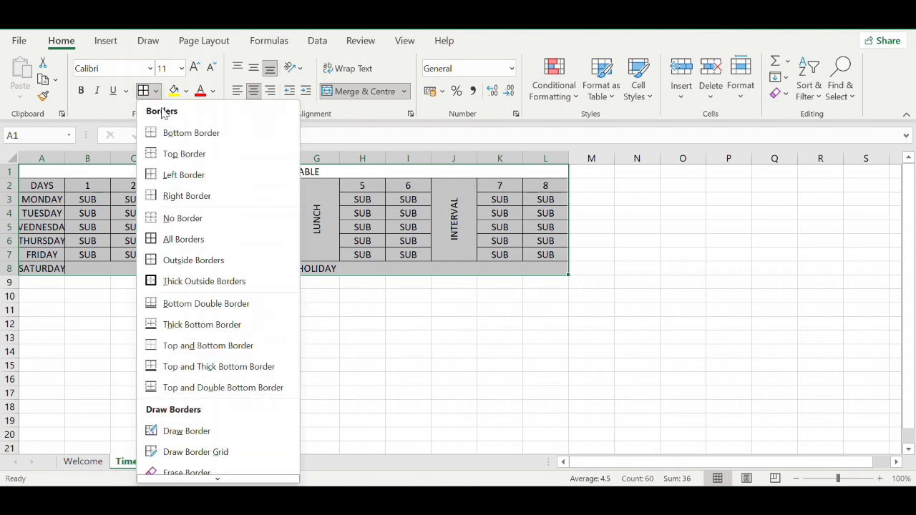
click(185, 281)
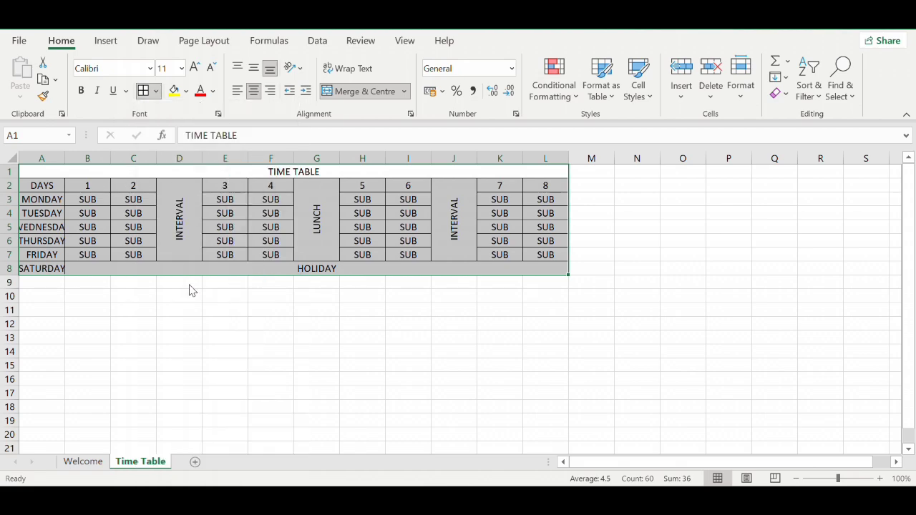
click(149, 306)
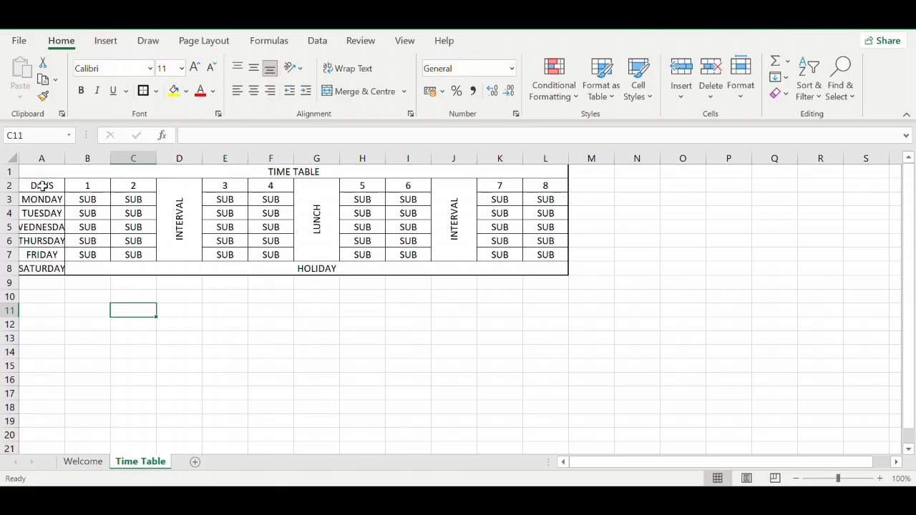
Step: Try wrapping the text of the days column in A2:A8
drag(41, 184, 40, 268)
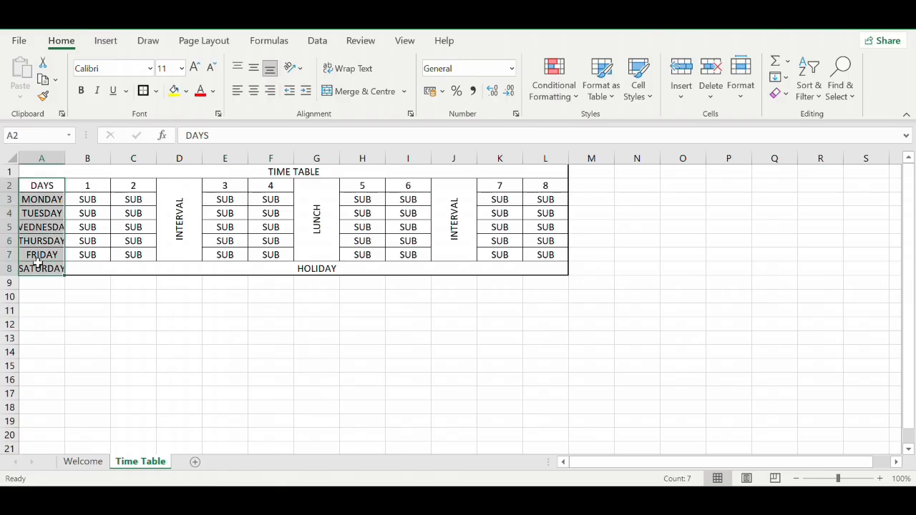
click(351, 71)
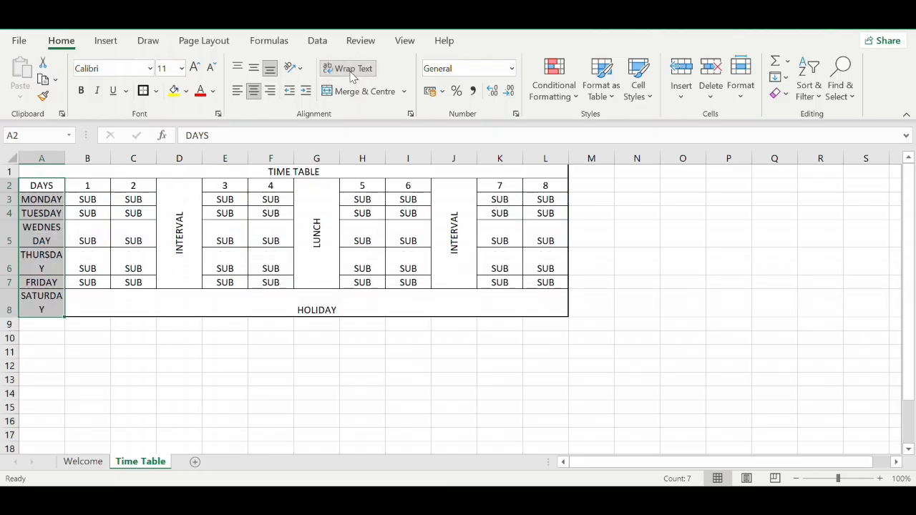
click(351, 72)
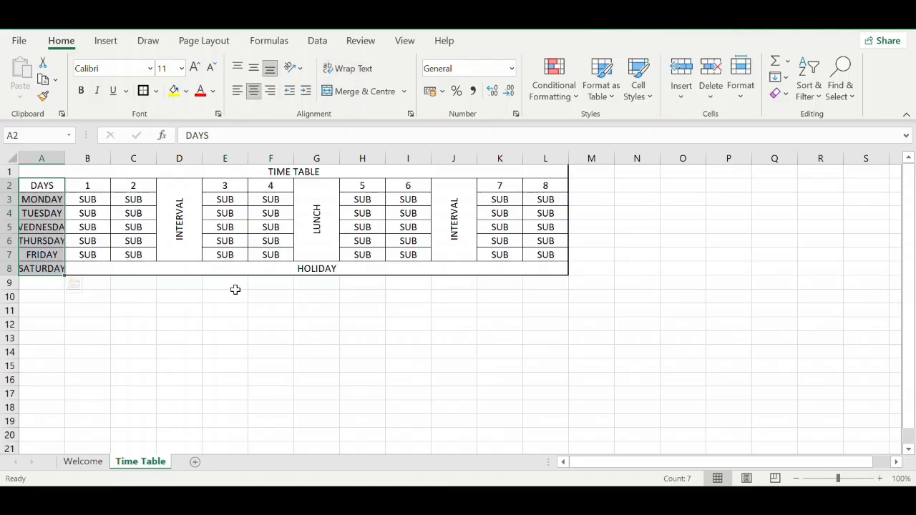
click(63, 316)
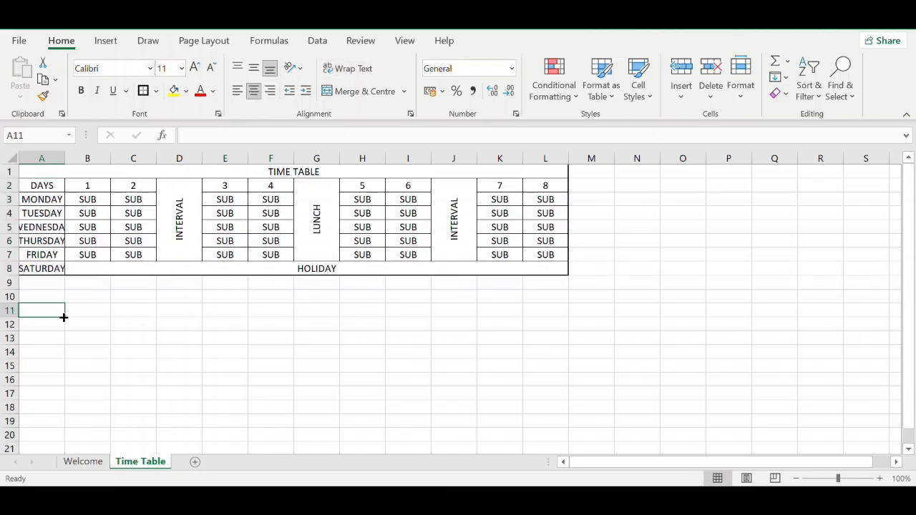
Step: Autofit column A to the day names and narrow the INTERVAL and LUNCH columns D, G and J to fit their rotated text
double_click(66, 159)
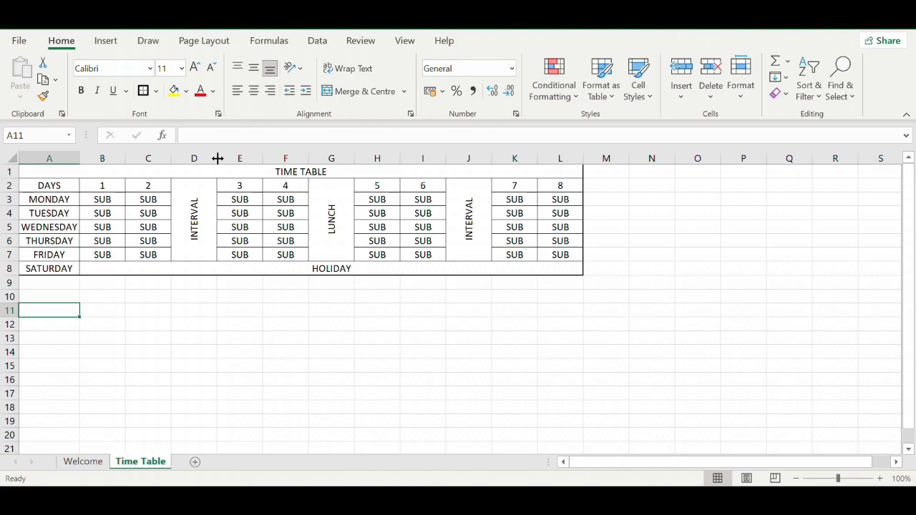
drag(218, 158, 188, 158)
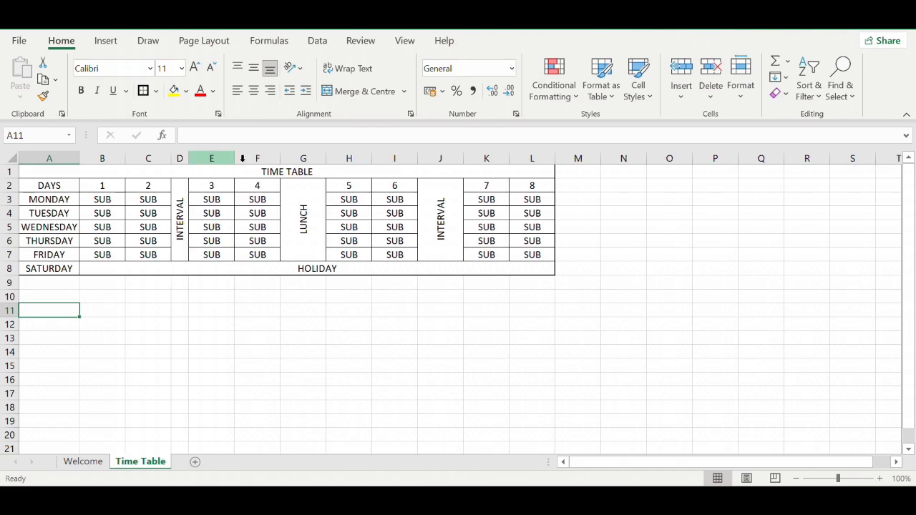
drag(325, 158, 298, 157)
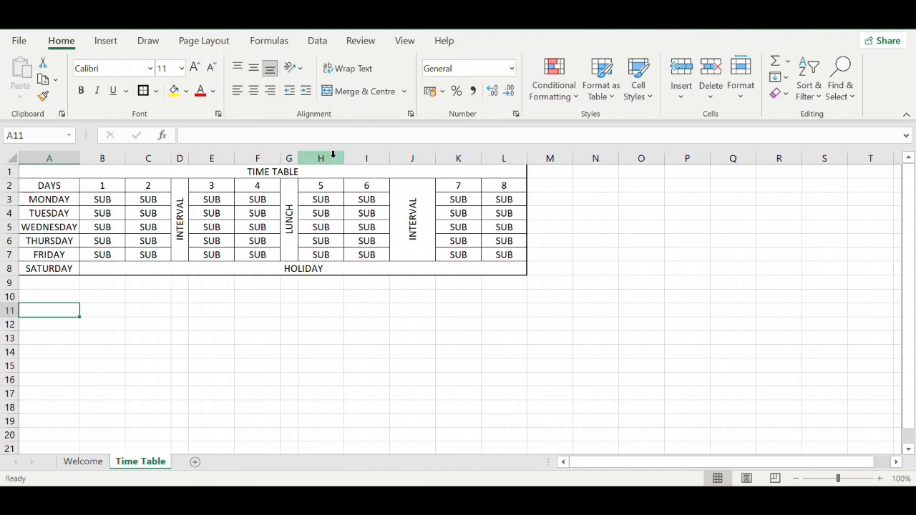
drag(434, 161, 407, 163)
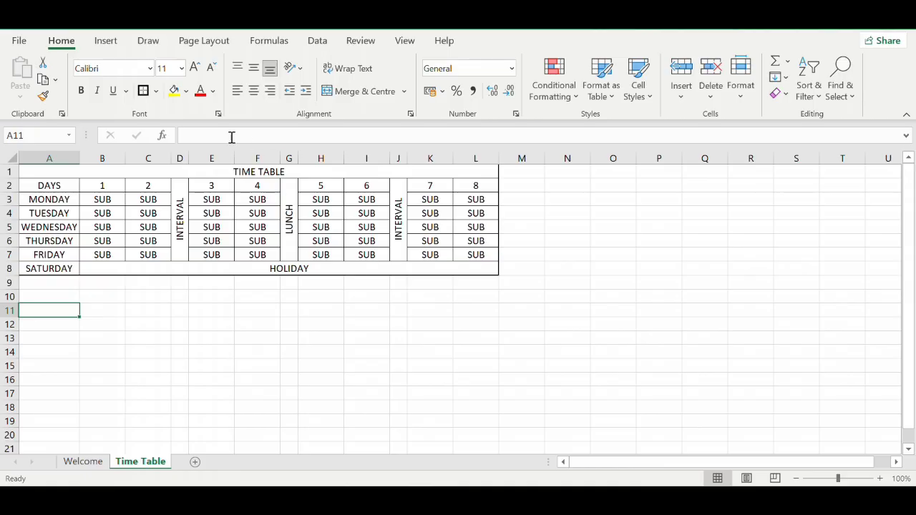
Step: Fill the merged TIME TABLE title cell with dark blue and make its text white and bold
click(203, 169)
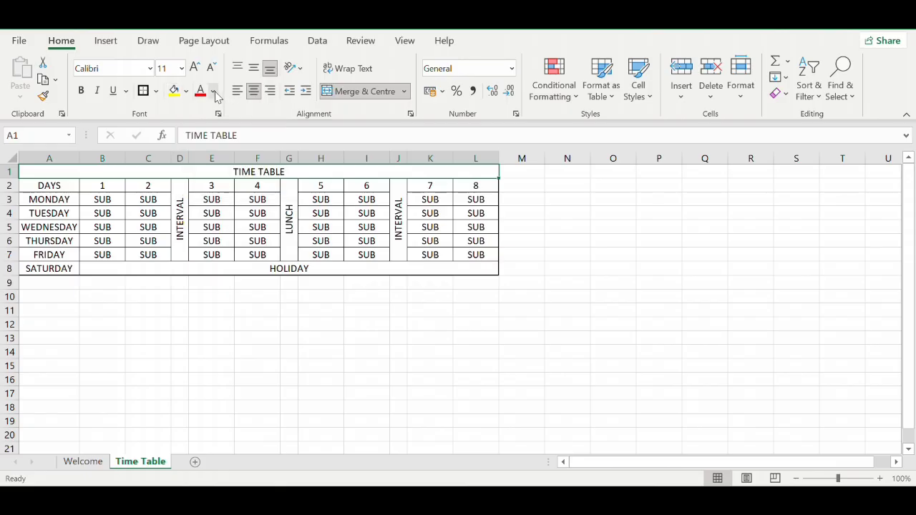
click(213, 91)
click(186, 93)
click(185, 93)
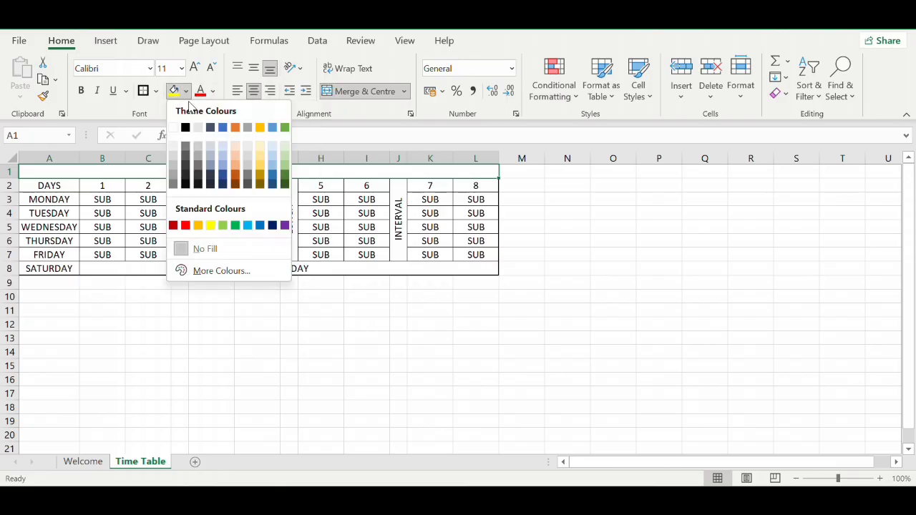
click(223, 183)
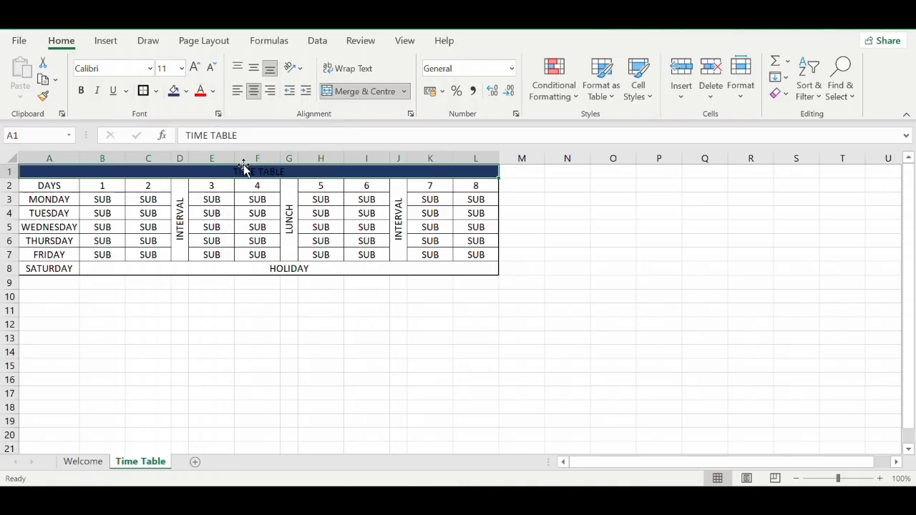
click(213, 91)
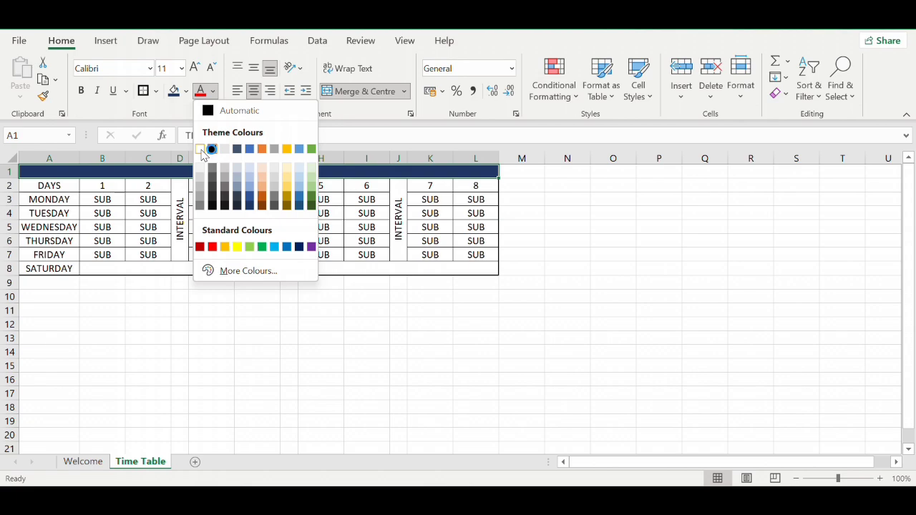
click(200, 149)
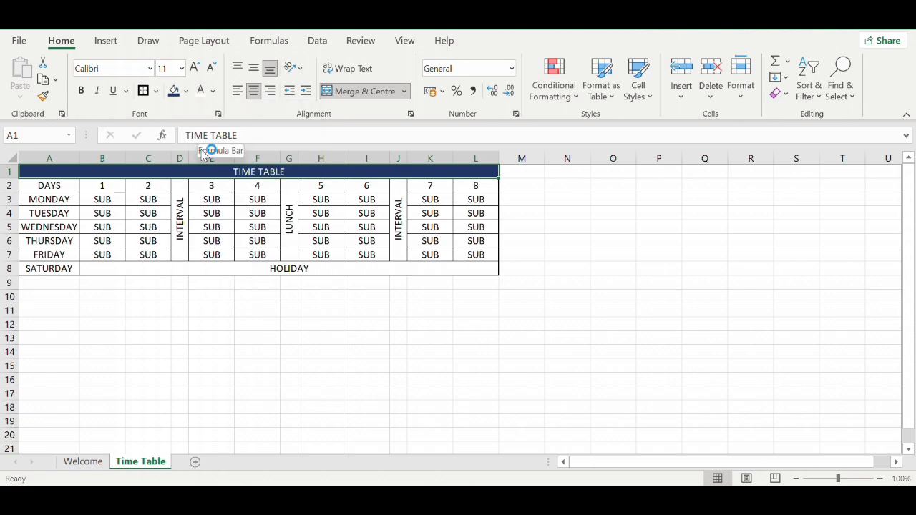
key(ctrl+b)
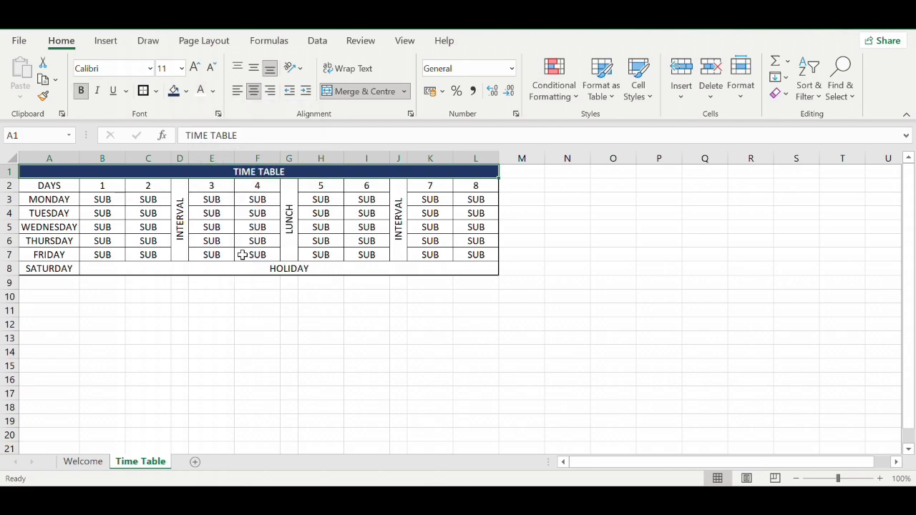
Step: Fill the header cells A2:C2 with yellow and copy that formatting to periods 3 and 4 in E2:F2
click(70, 186)
drag(84, 186, 136, 188)
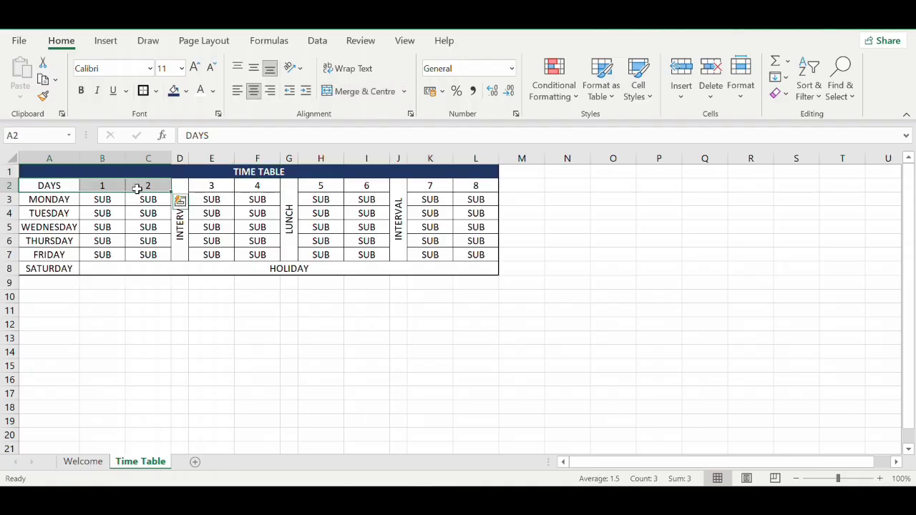
click(186, 91)
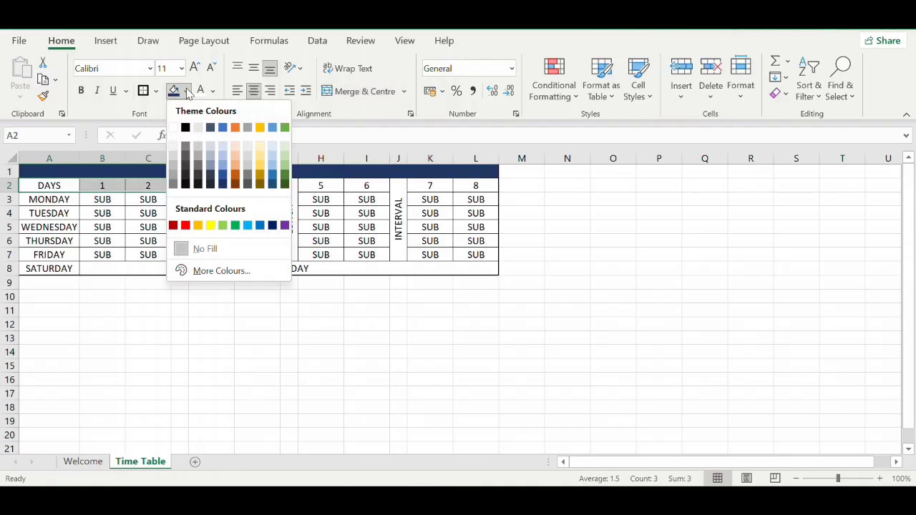
click(210, 226)
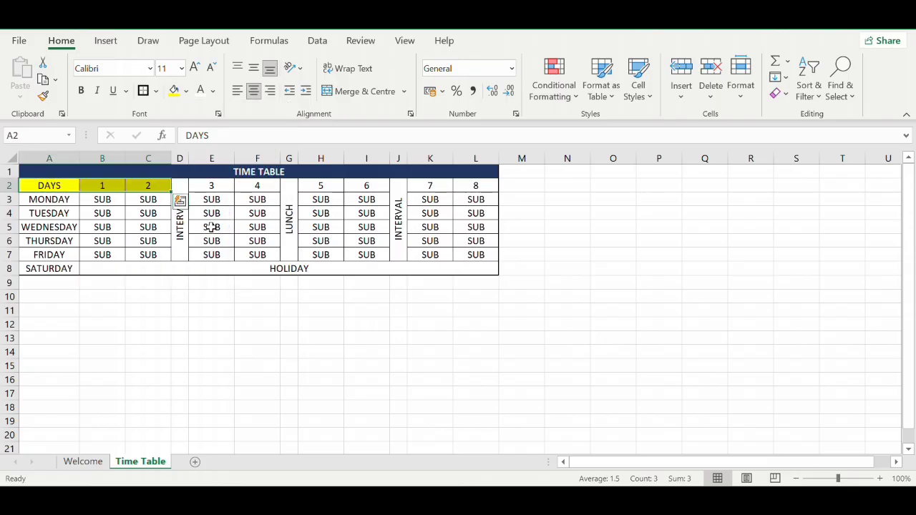
click(144, 185)
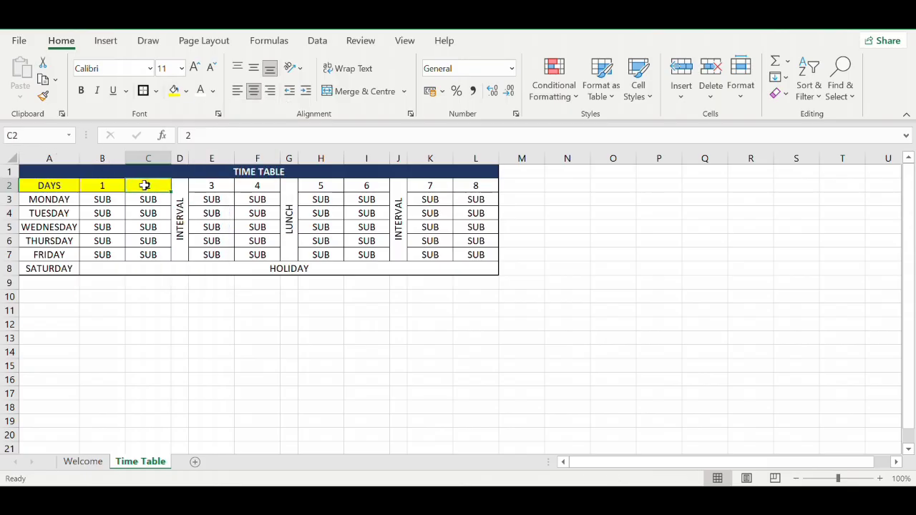
click(43, 96)
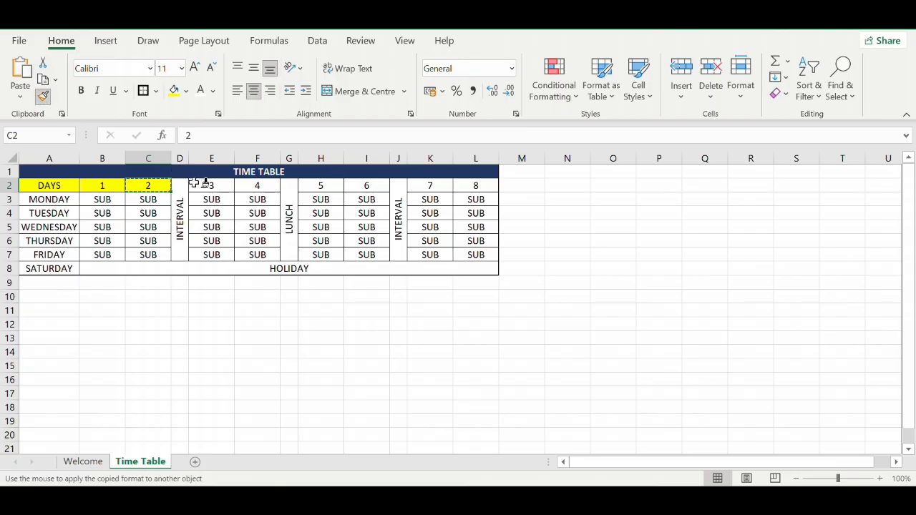
drag(202, 185, 247, 184)
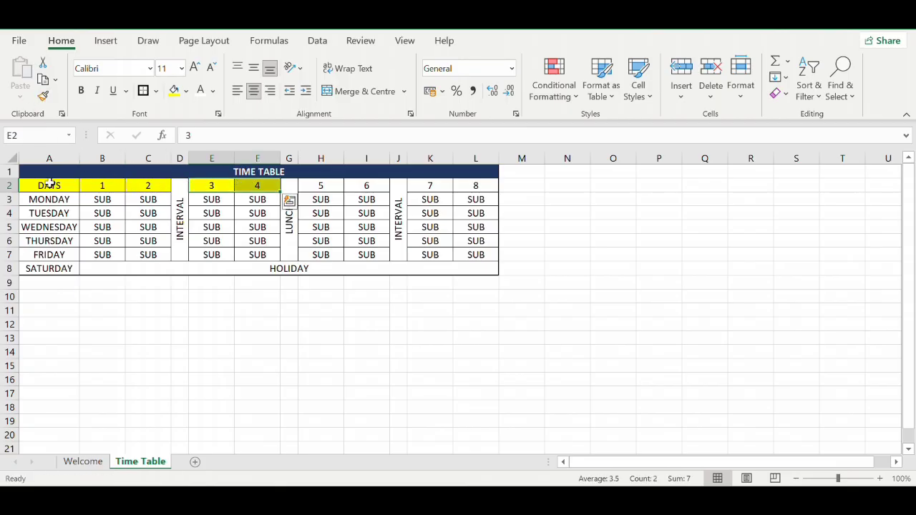
Step: Bold the header cells A2:C2 and copy their formatting to E2:F2, H2:I2 and K2:L2 with Format Painter
drag(54, 185, 138, 184)
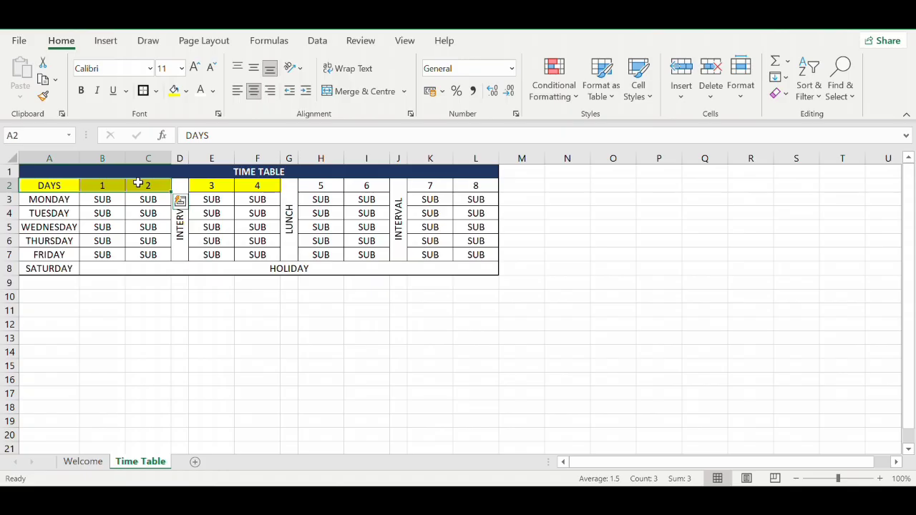
key(ctrl+b)
click(138, 184)
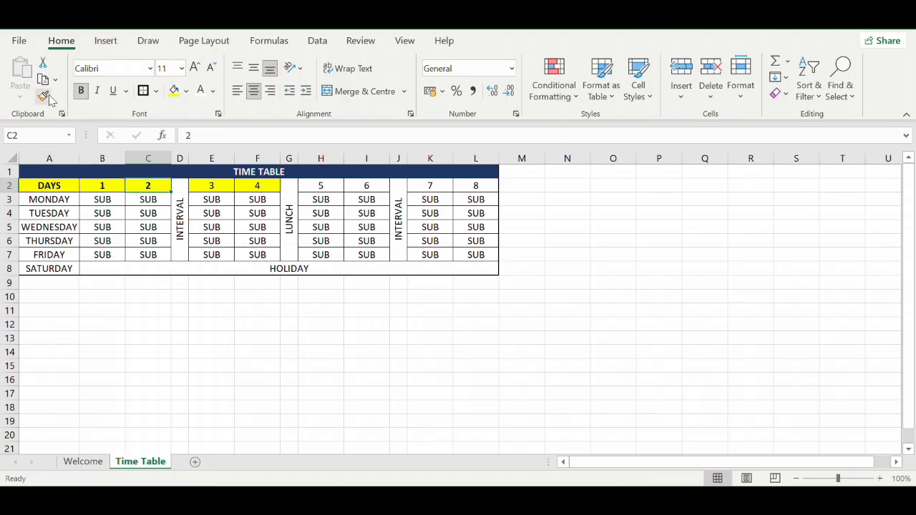
click(43, 96)
drag(211, 183, 255, 183)
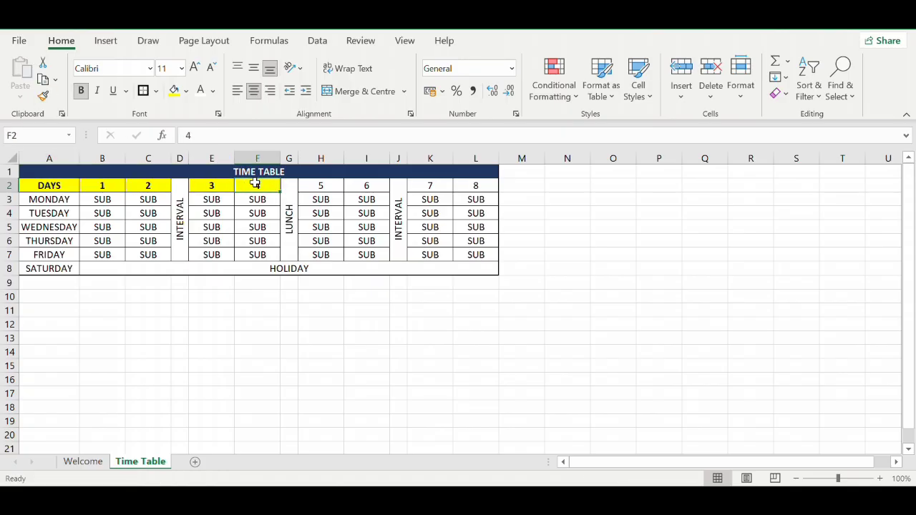
click(43, 96)
drag(302, 186, 364, 179)
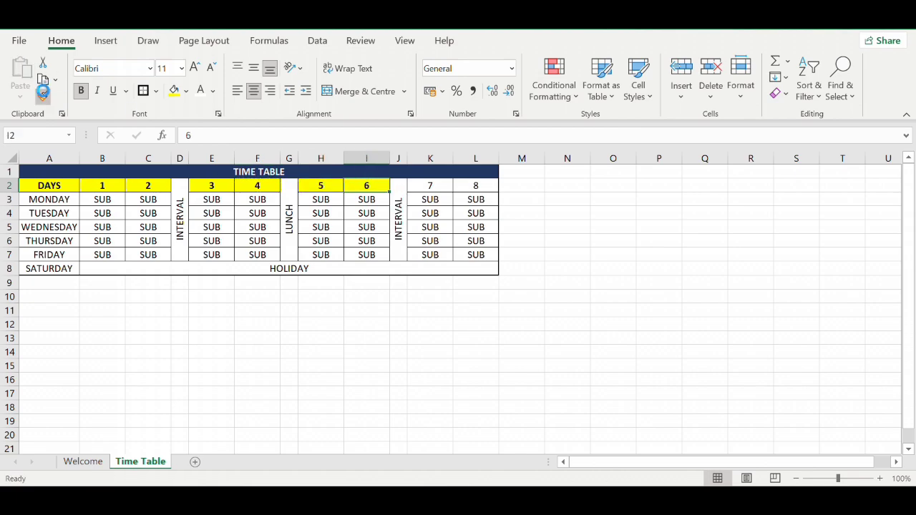
click(43, 96)
drag(419, 184, 466, 183)
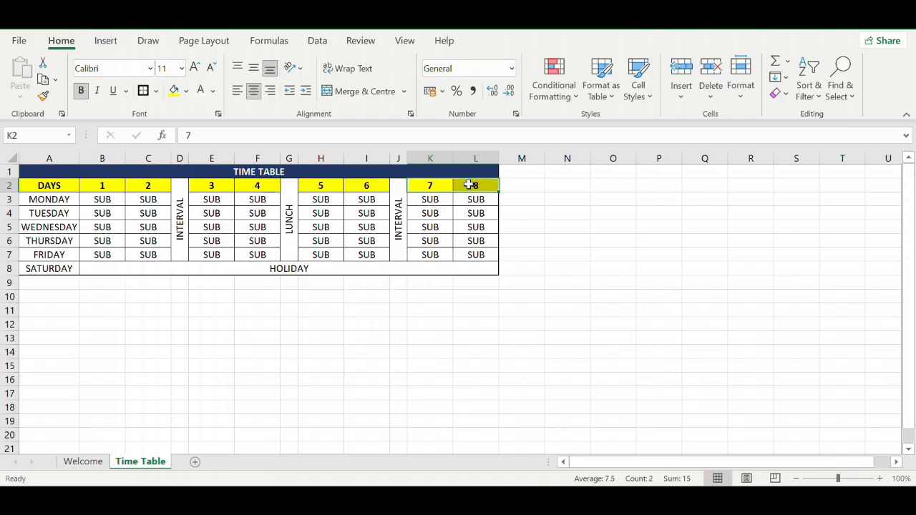
click(464, 366)
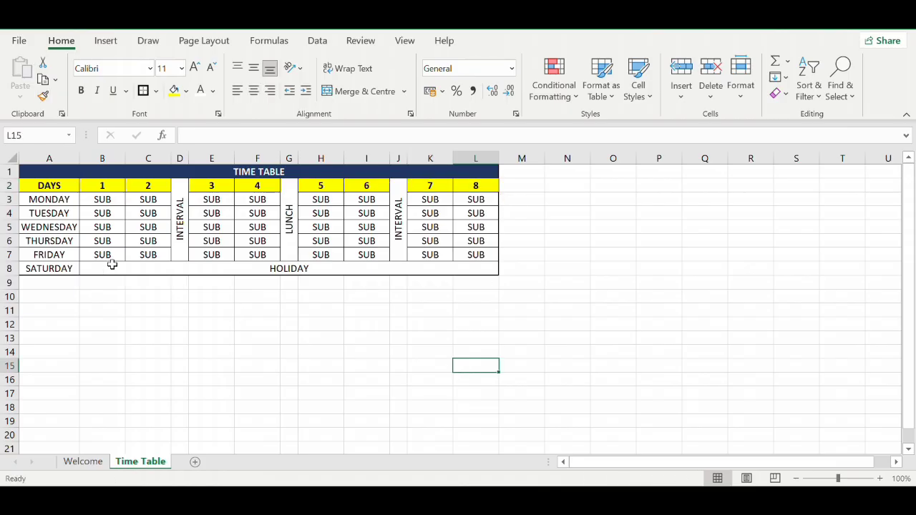
Step: Fill the day names MONDAY to SATURDAY in A3:A8 with light orange and make them bold
drag(44, 199, 46, 268)
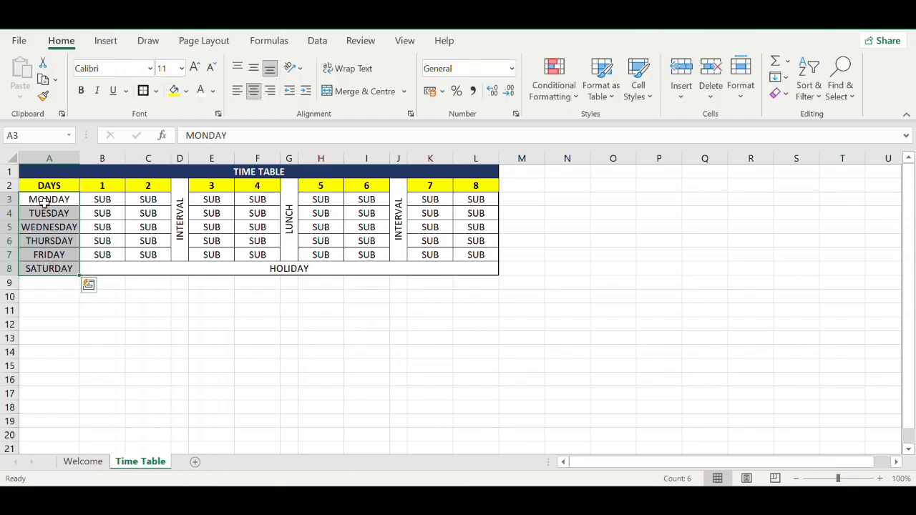
click(186, 91)
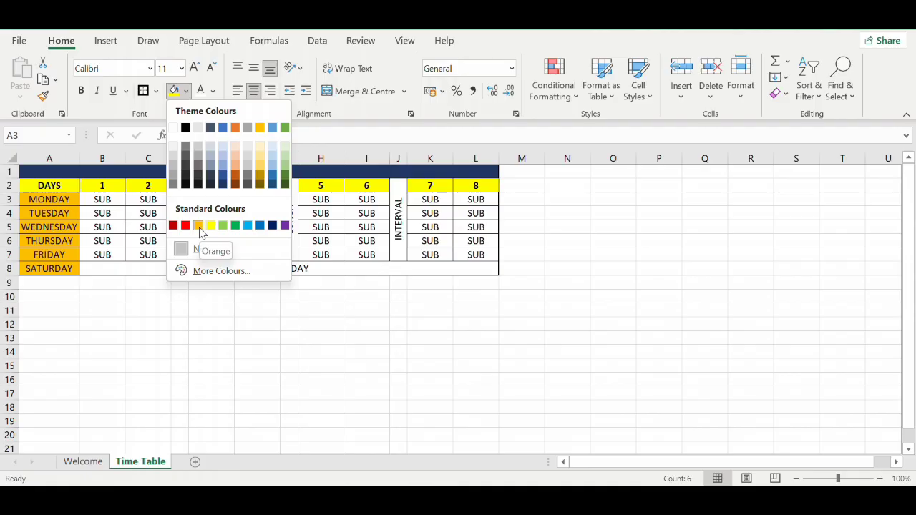
click(236, 166)
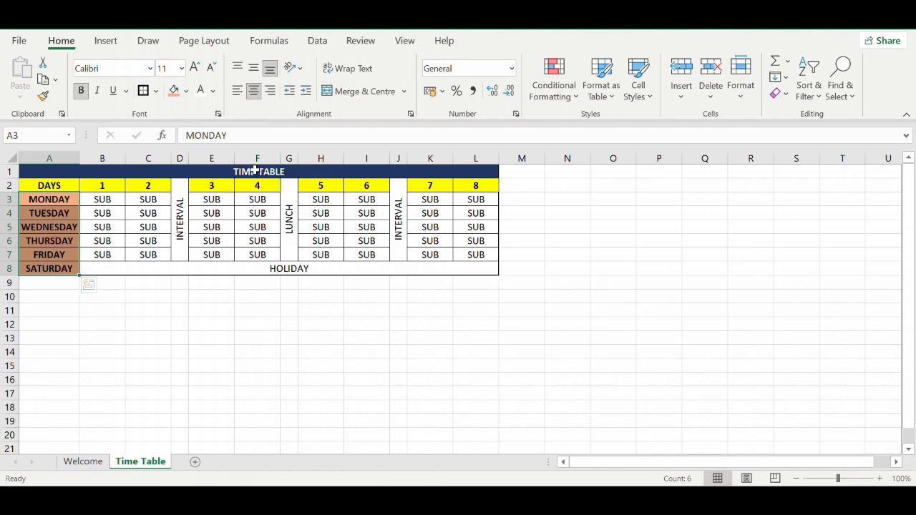
click(231, 354)
Step: Fill the merged HOLIDAY cell in row 8 with yellow and make its text bold
click(280, 271)
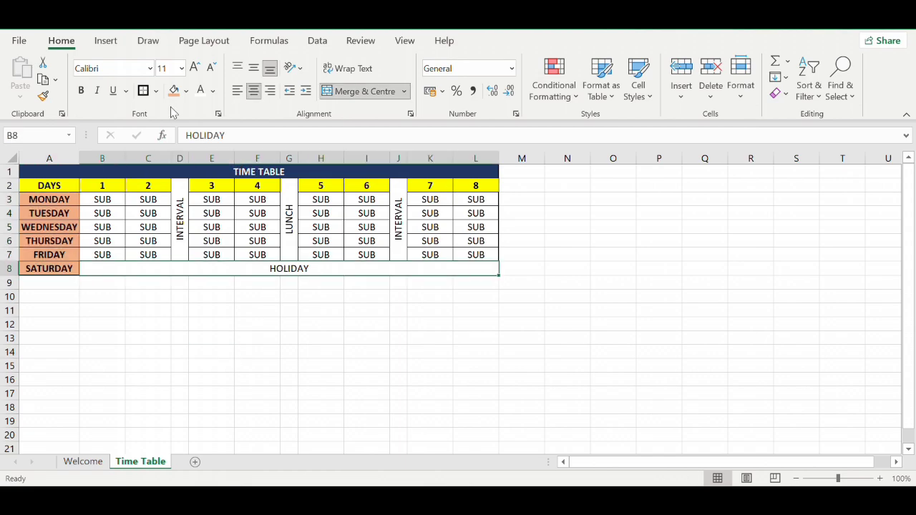
click(185, 90)
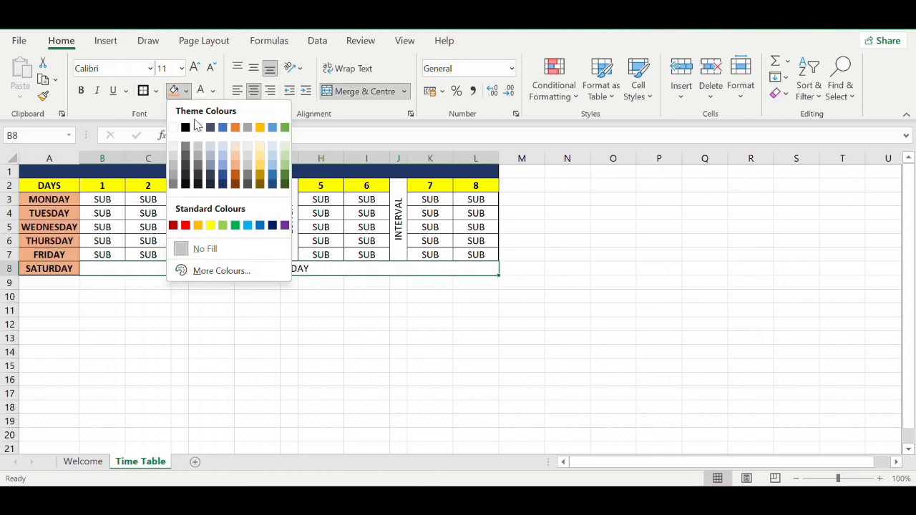
click(210, 226)
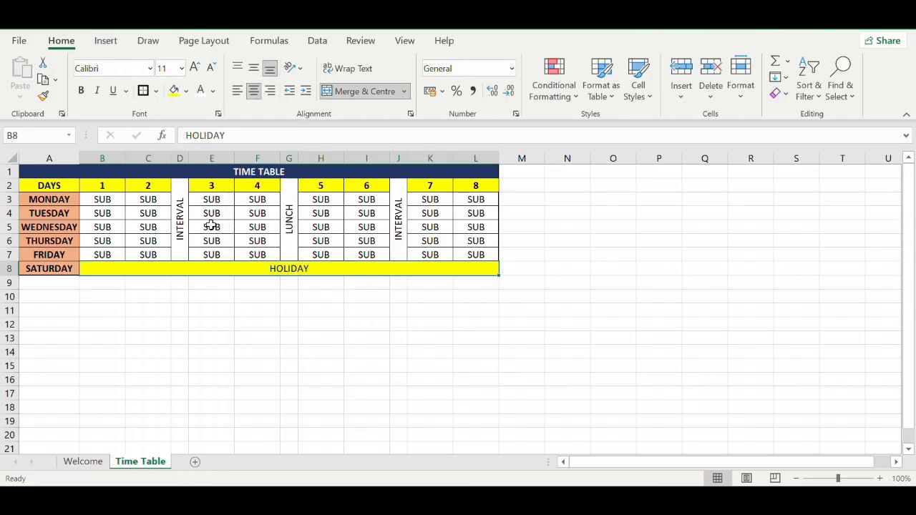
key(ctrl+b)
click(351, 411)
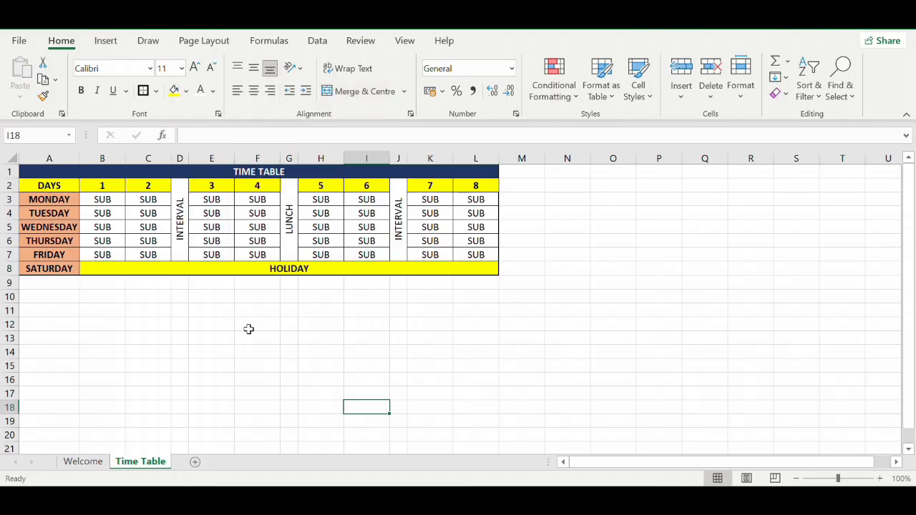
Step: Set the font colour of the first INTERVAL cell, D2, to dark red
click(179, 218)
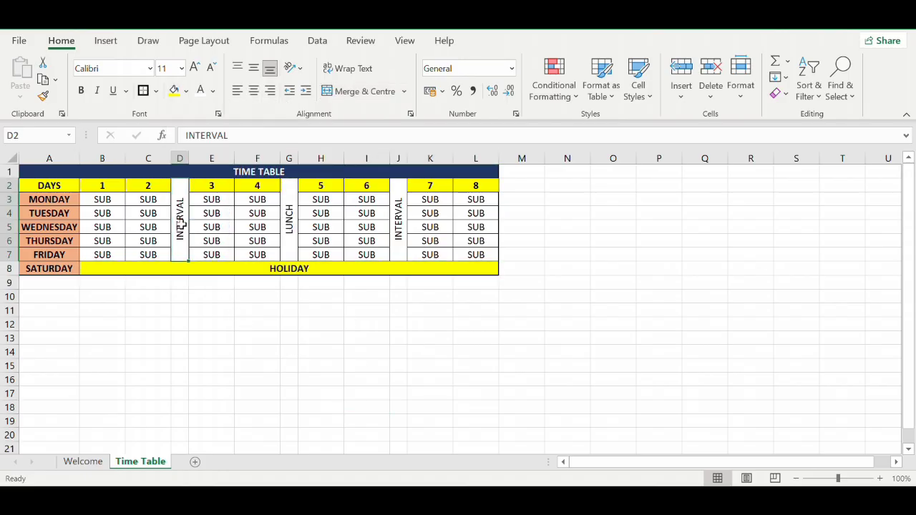
click(213, 92)
click(201, 247)
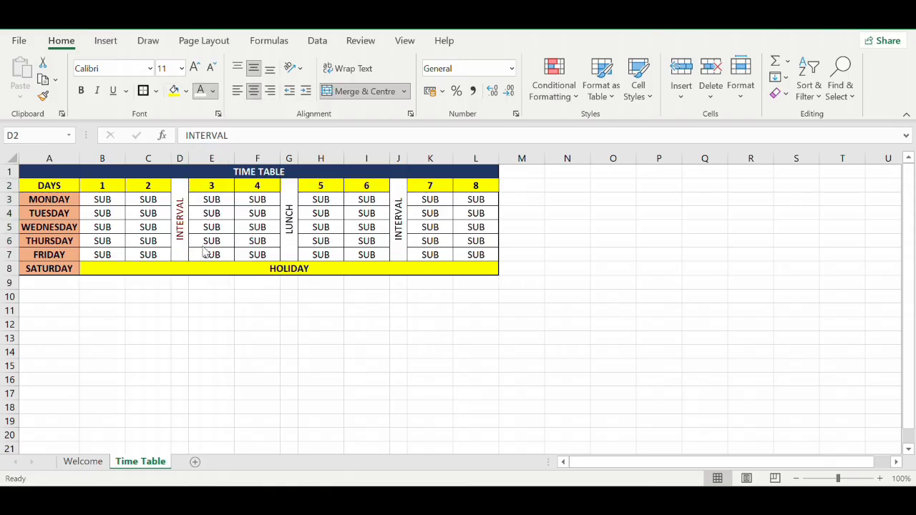
Step: Bold the first INTERVAL cell and copy its formatting to the LUNCH cell and the second INTERVAL cell with Format Painter
key(ctrl+b)
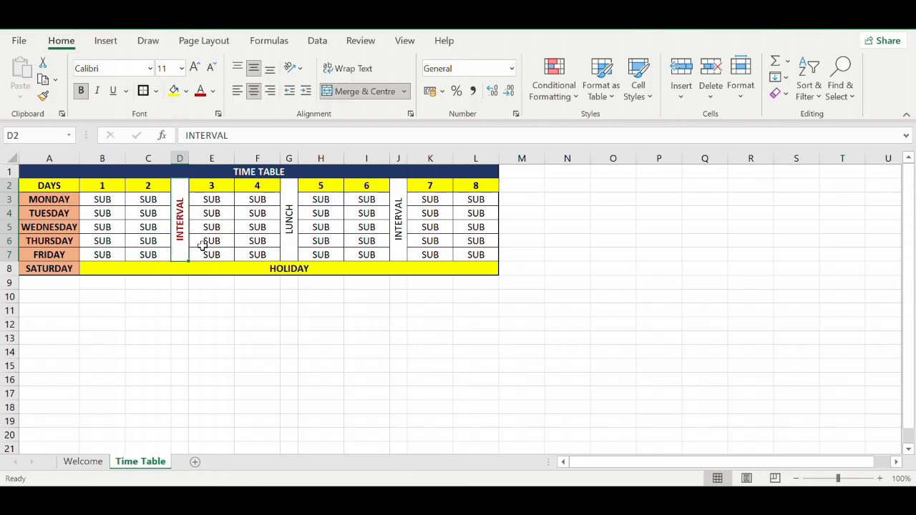
click(43, 96)
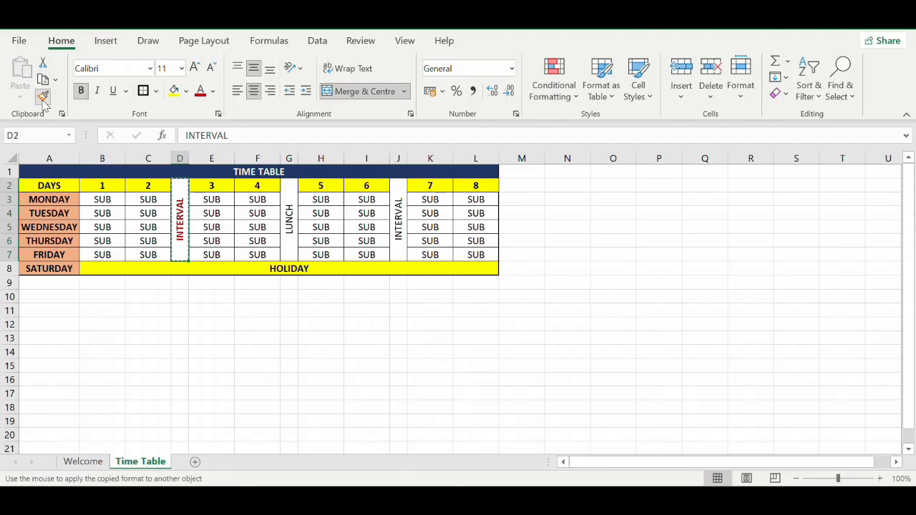
click(284, 190)
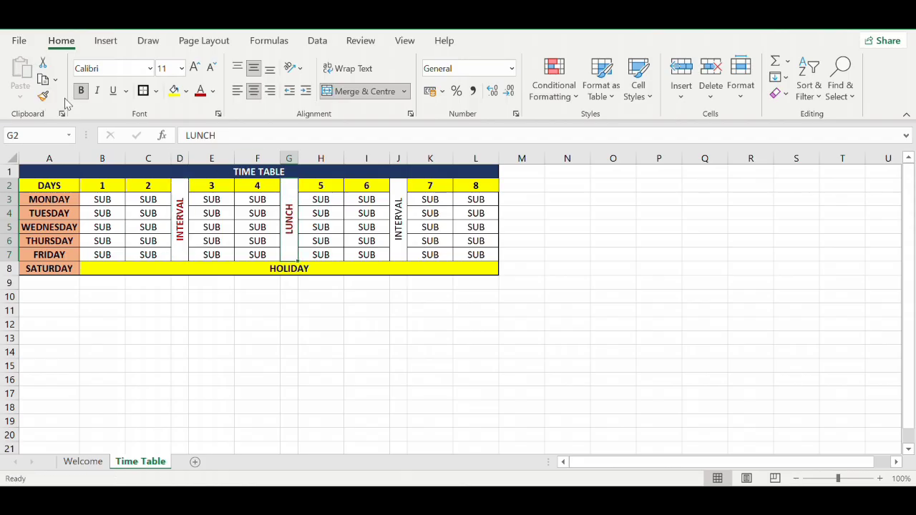
click(398, 198)
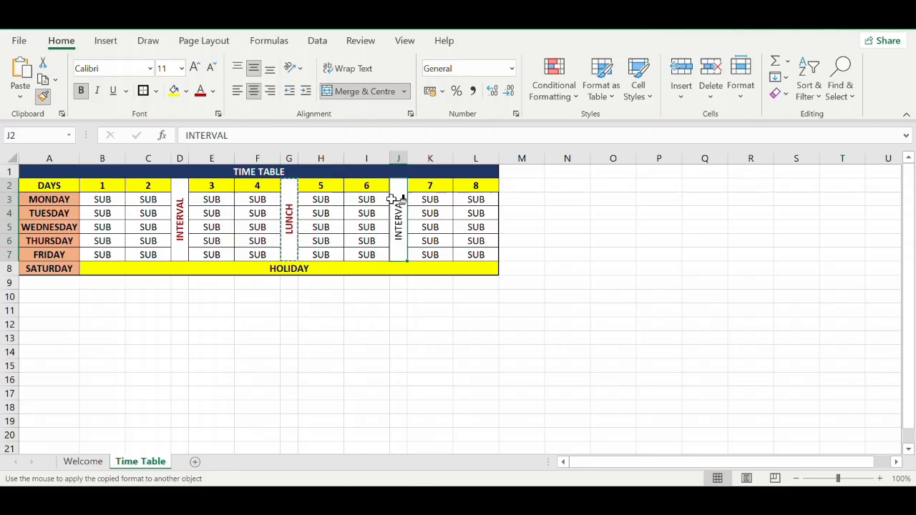
key(Escape)
click(414, 365)
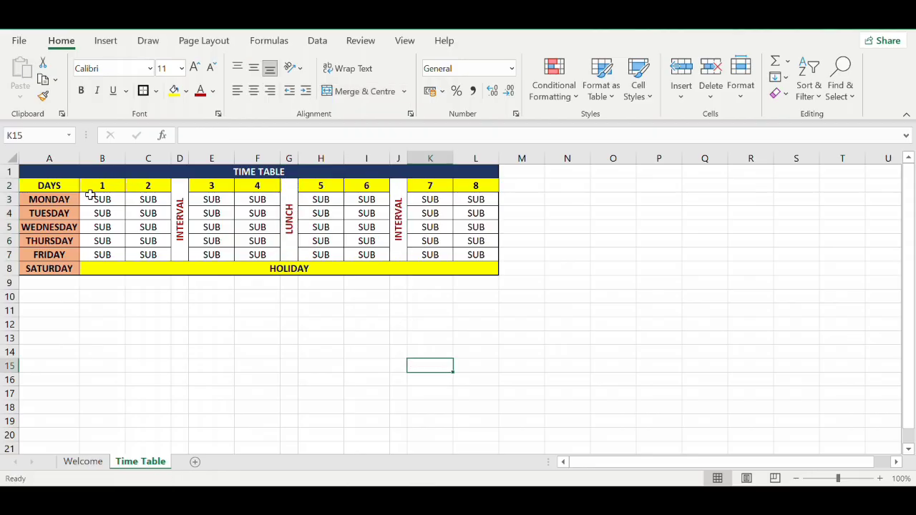
Step: Set the font colour of the SUB entries in B3:C7 to dark blue
drag(89, 203, 147, 254)
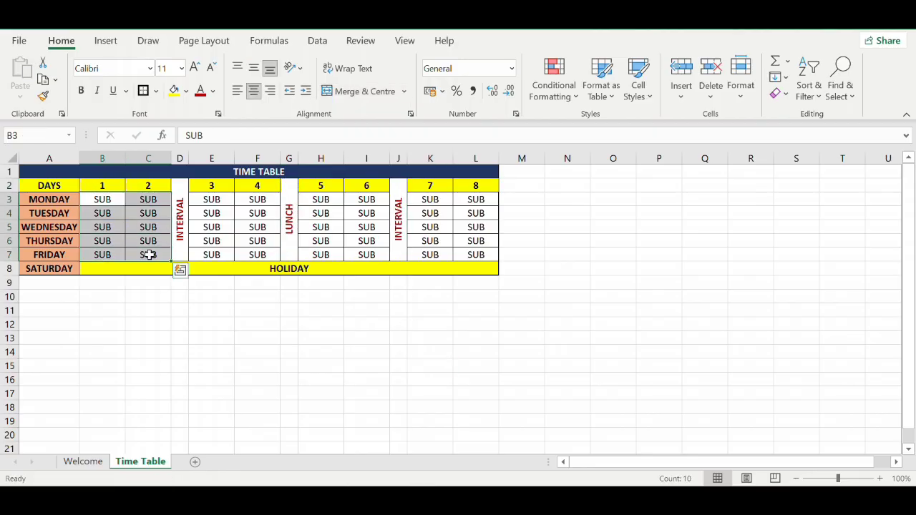
click(214, 90)
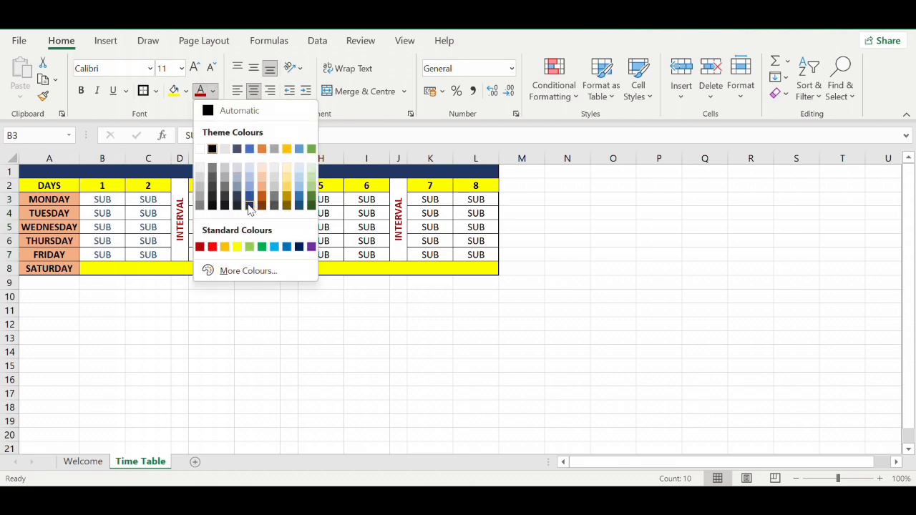
click(249, 207)
click(233, 342)
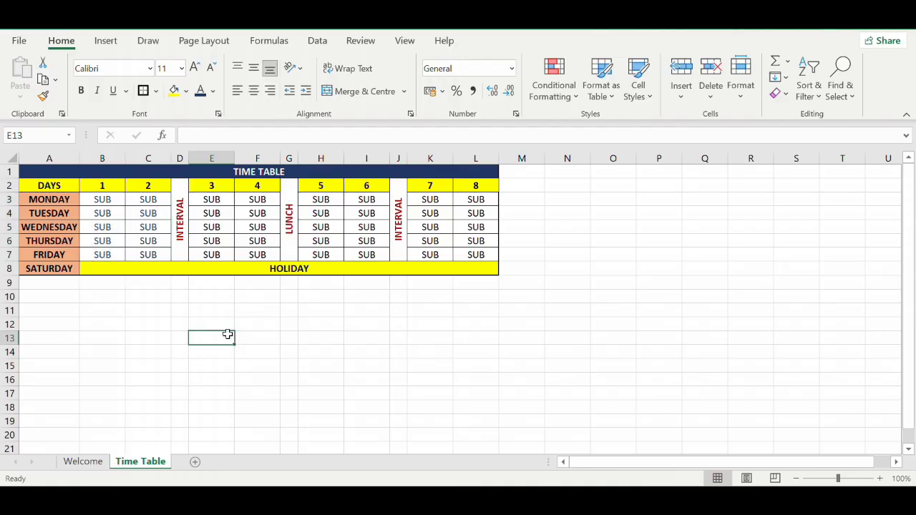
Step: Fill the first INTERVAL cell, D2, with light gold and copy its formatting to the LUNCH cell
click(179, 229)
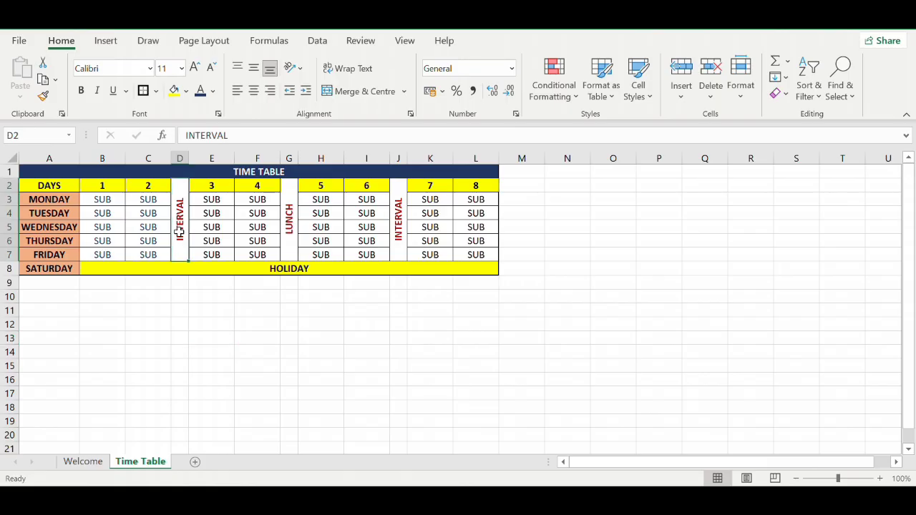
click(186, 91)
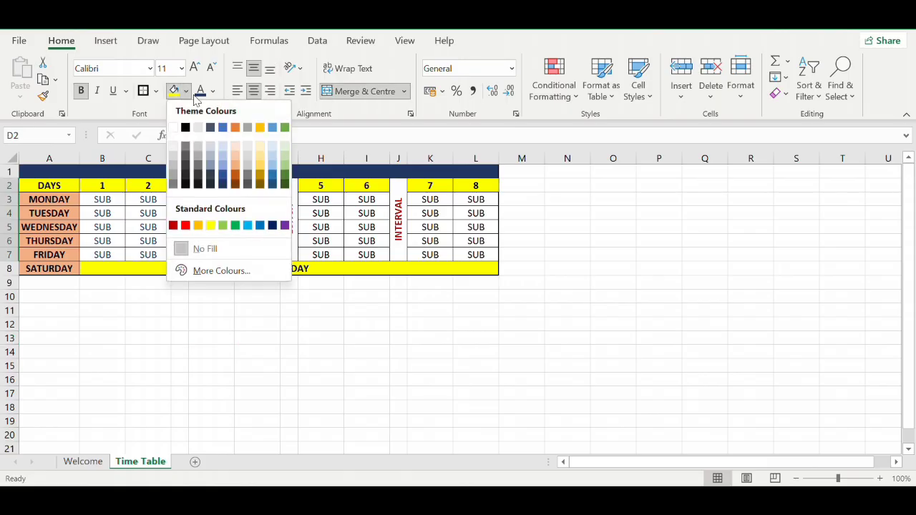
click(259, 159)
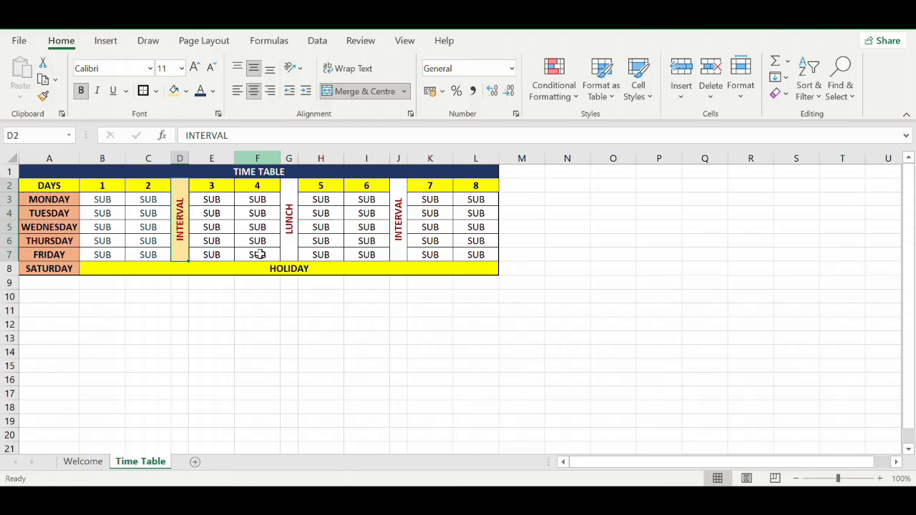
click(43, 96)
click(280, 187)
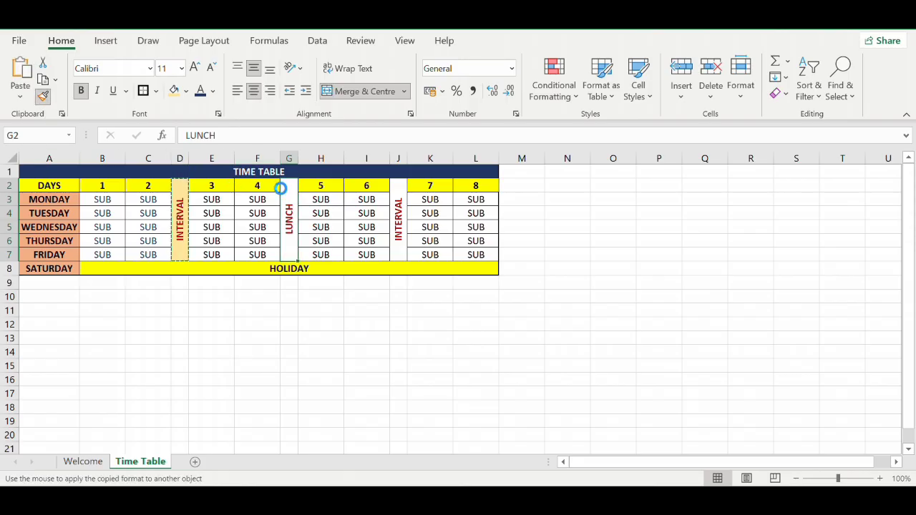
Step: Copy the LUNCH cell's formatting to the second INTERVAL cell, J2, with Format Painter
click(42, 95)
drag(257, 213, 370, 198)
key(Return)
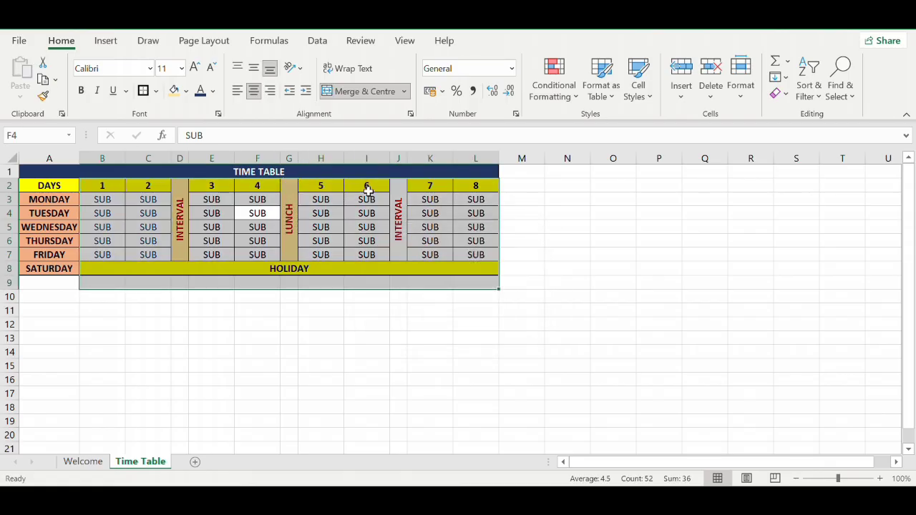
click(300, 208)
click(289, 211)
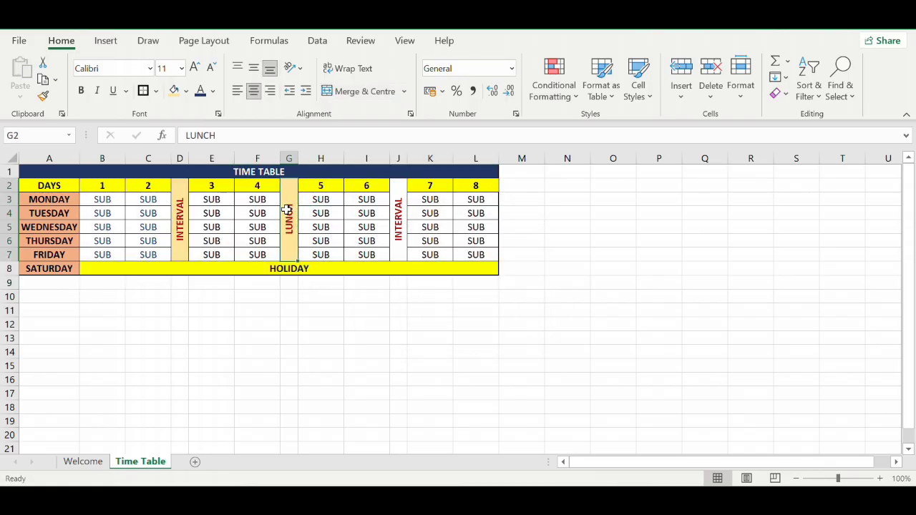
click(43, 95)
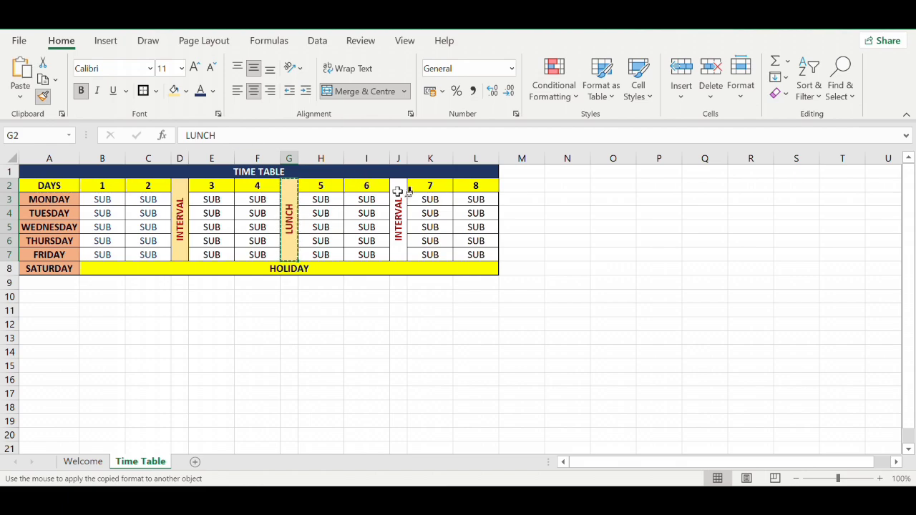
drag(397, 189, 398, 192)
click(366, 323)
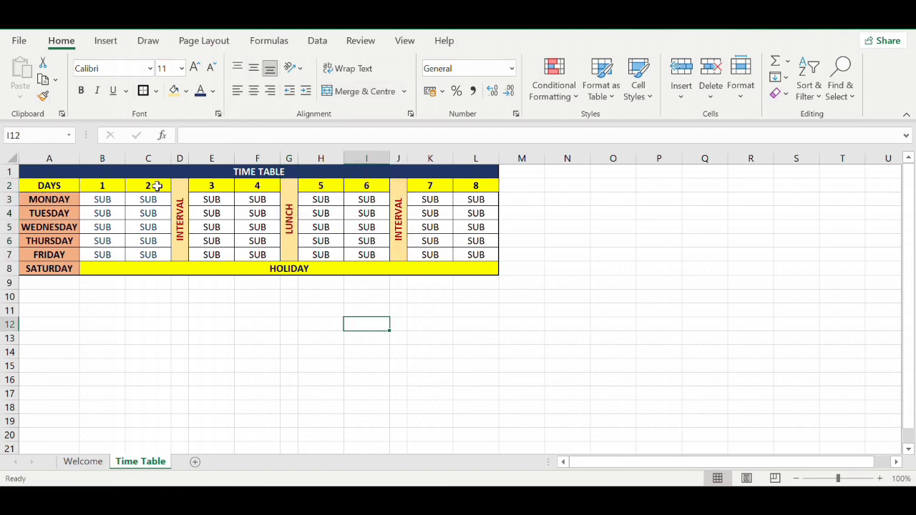
Step: Bold the SUB entry in B3 and copy its formatting to the rest of B3:C7 and to E3:F7
click(102, 199)
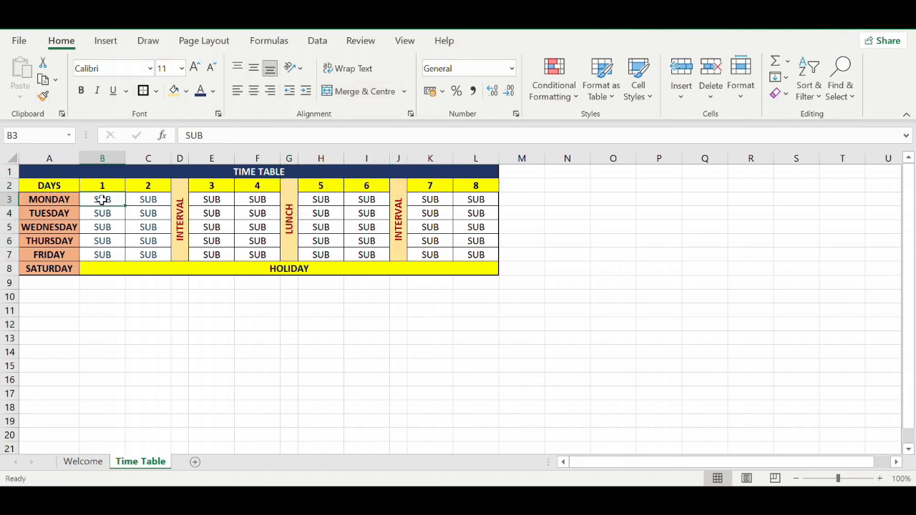
key(ctrl+b)
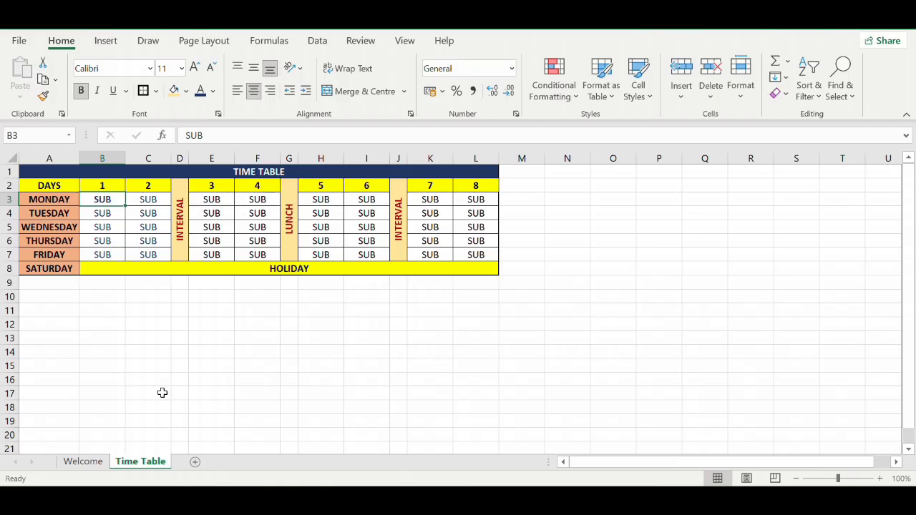
click(43, 95)
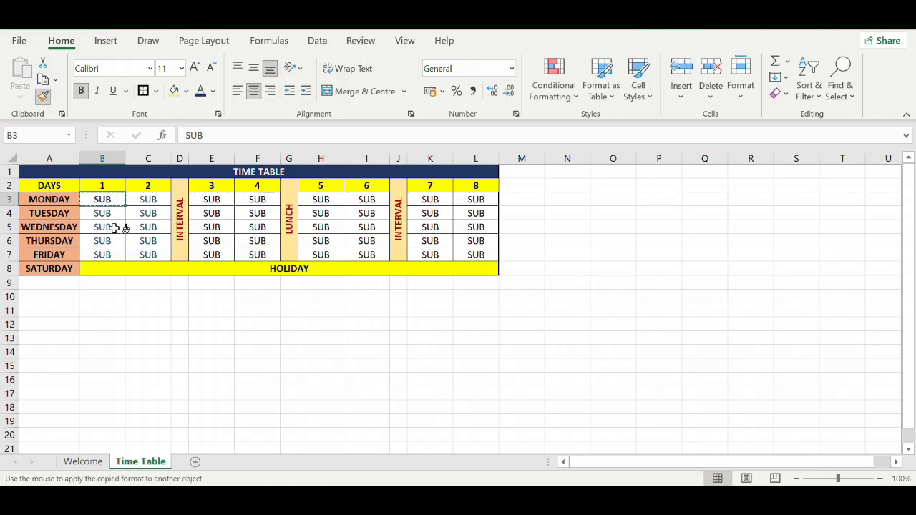
drag(106, 199, 148, 250)
click(43, 96)
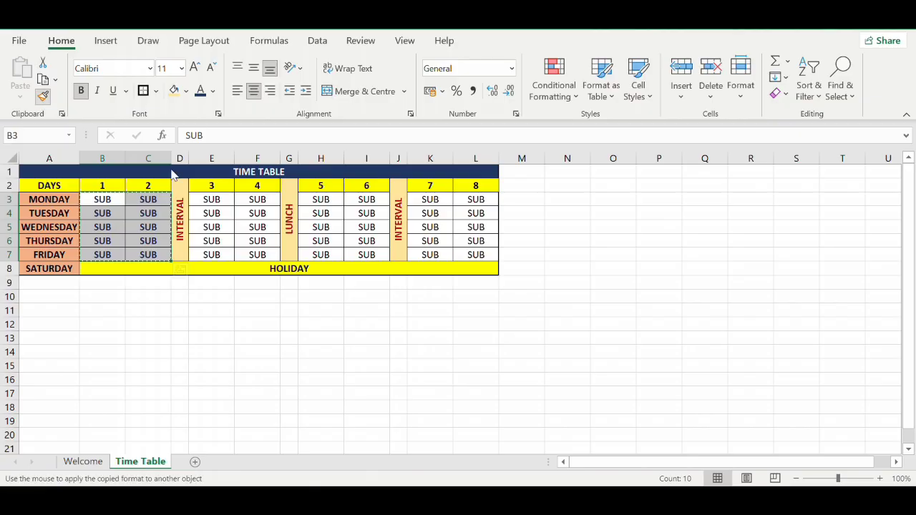
mouse_move(213, 198)
mouse_down()
mouse_move(255, 231)
mouse_move(257, 251)
mouse_up()
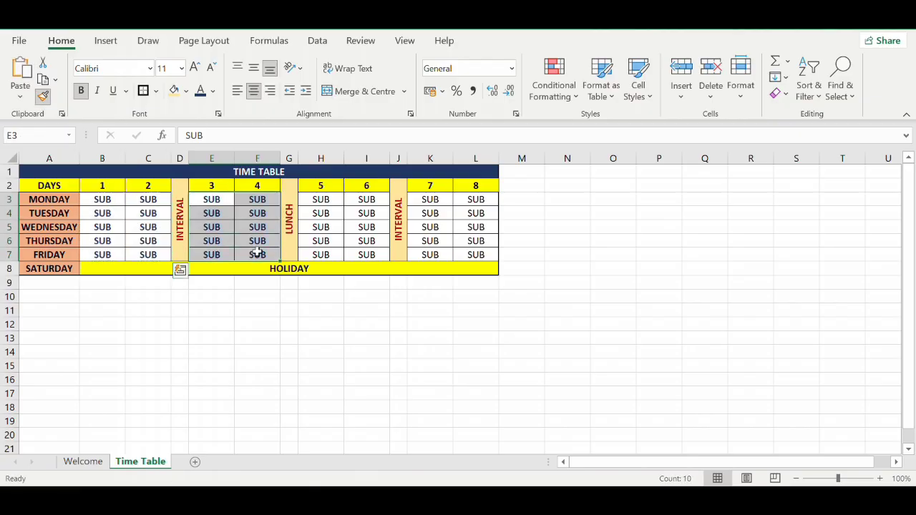
click(256, 251)
click(43, 96)
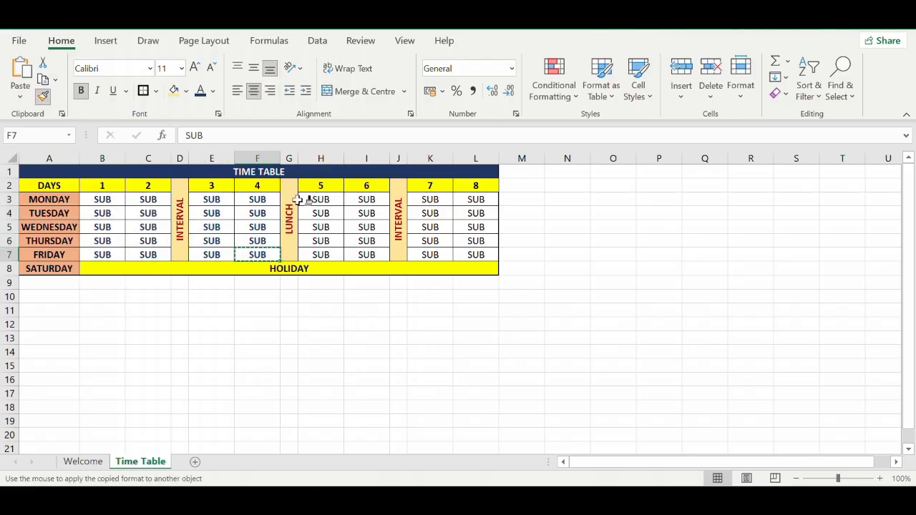
mouse_move(321, 188)
mouse_down()
mouse_move(370, 231)
mouse_move(317, 185)
mouse_up()
key(ctrl+z)
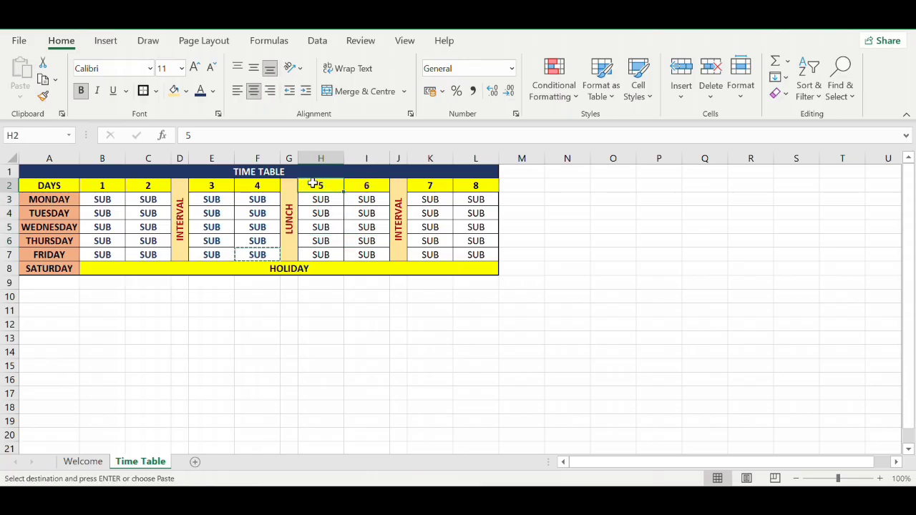
Step: Copy the bold dark blue formatting of F4 to the SUB entries in H3:I7 with Format Painter
click(254, 209)
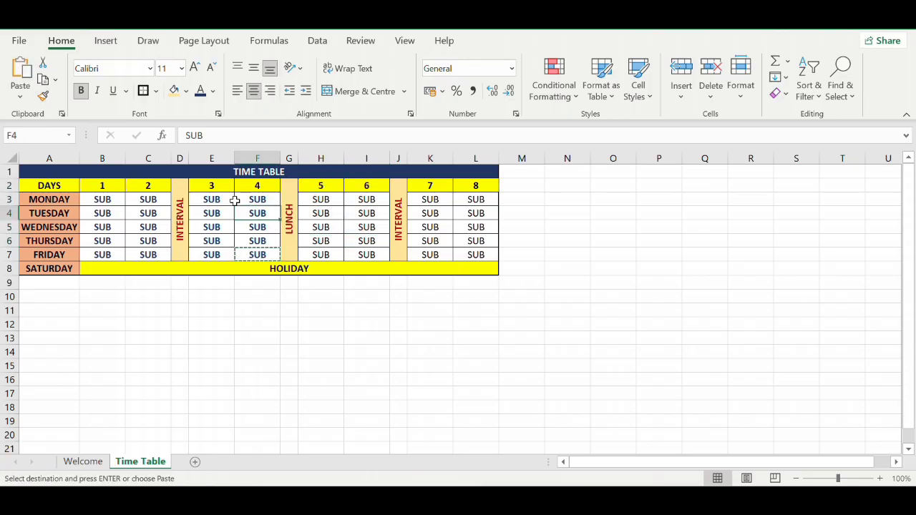
click(43, 95)
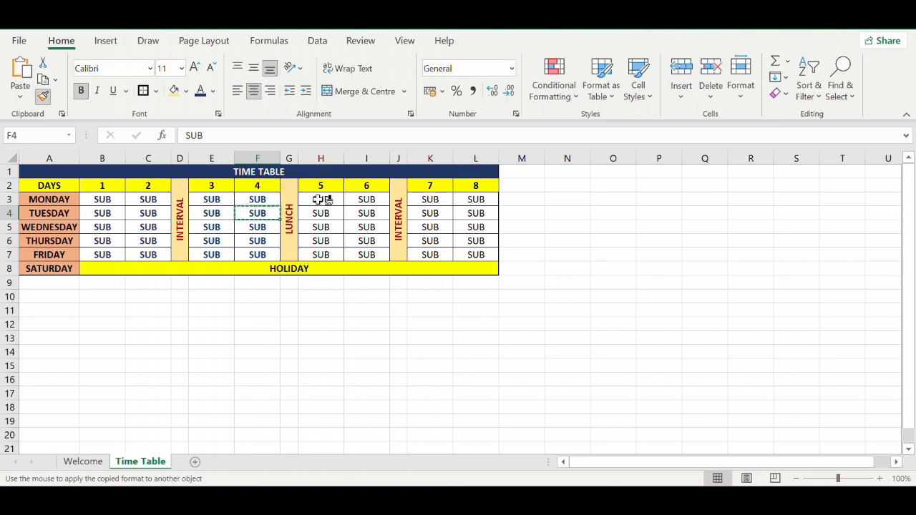
mouse_move(321, 200)
mouse_down()
mouse_move(354, 213)
mouse_move(366, 251)
mouse_up()
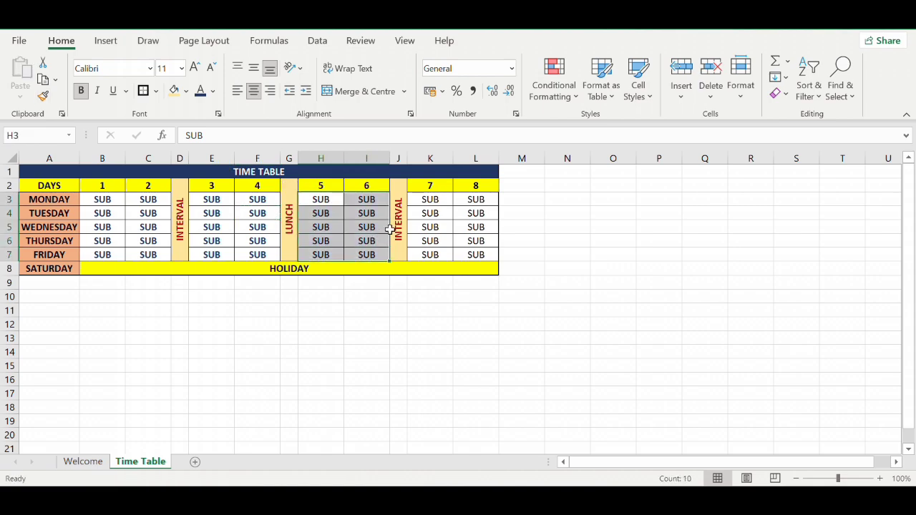
Step: Try to apply the SUB formatting to K3:L7 with Format Painter
click(422, 203)
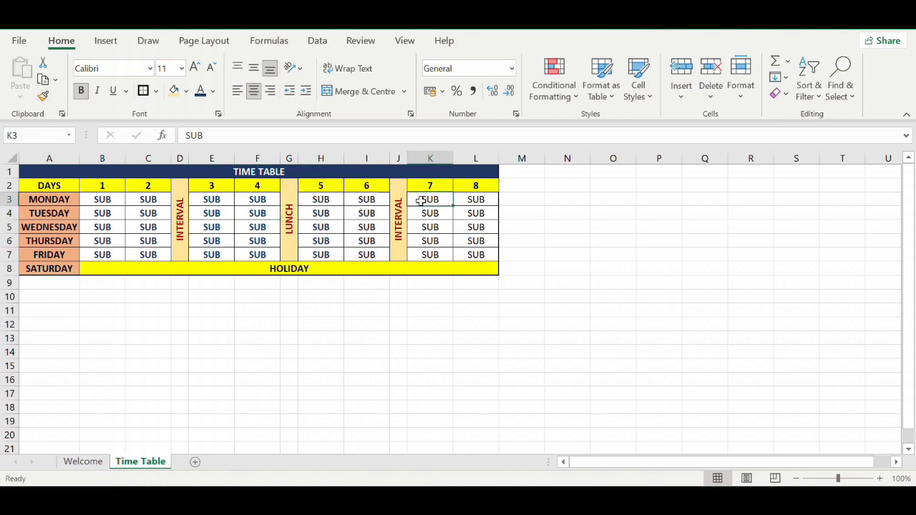
click(43, 96)
drag(425, 198, 475, 250)
click(457, 354)
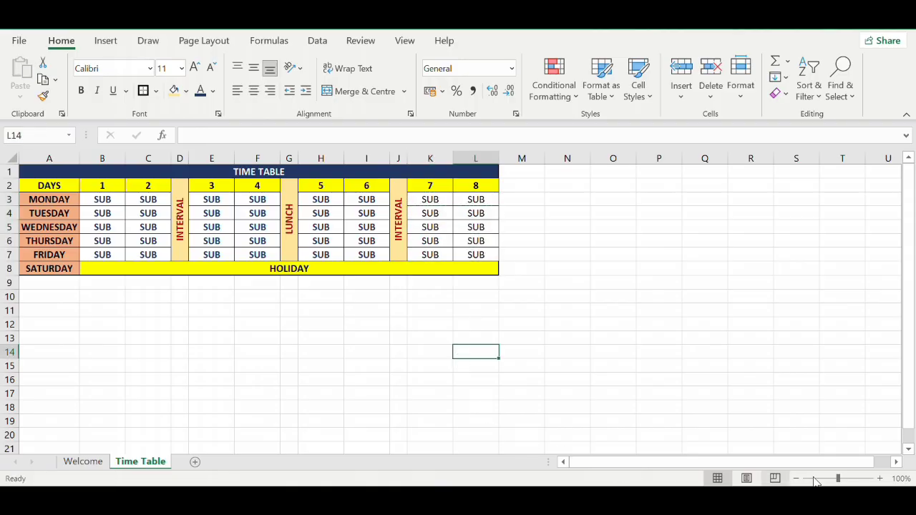
Step: Zoom the sheet to 170% and review the whole finished time table from the title row down
click(881, 478)
click(880, 478)
click(881, 479)
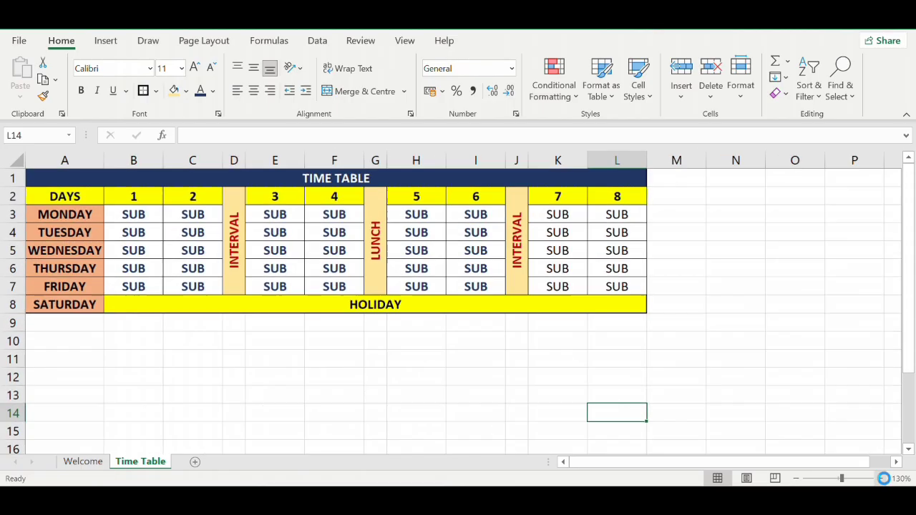
click(880, 479)
click(880, 478)
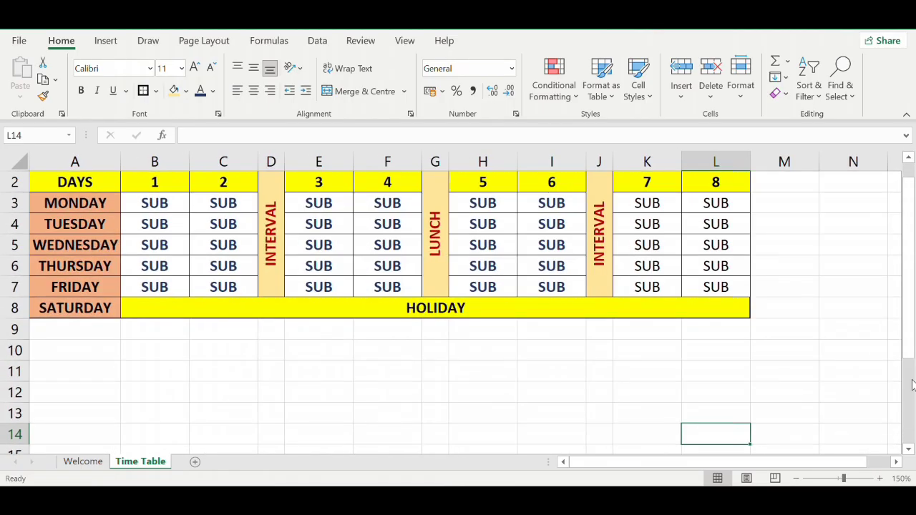
drag(907, 352, 907, 343)
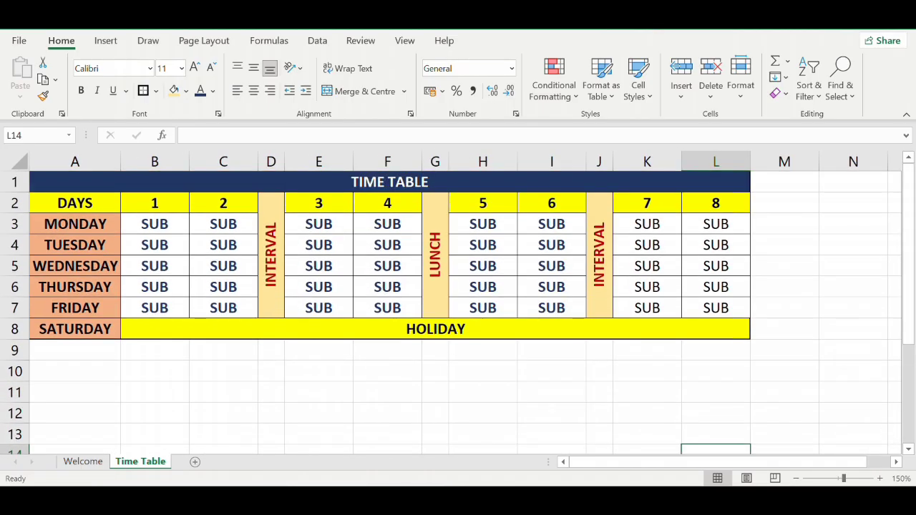
click(881, 479)
click(880, 479)
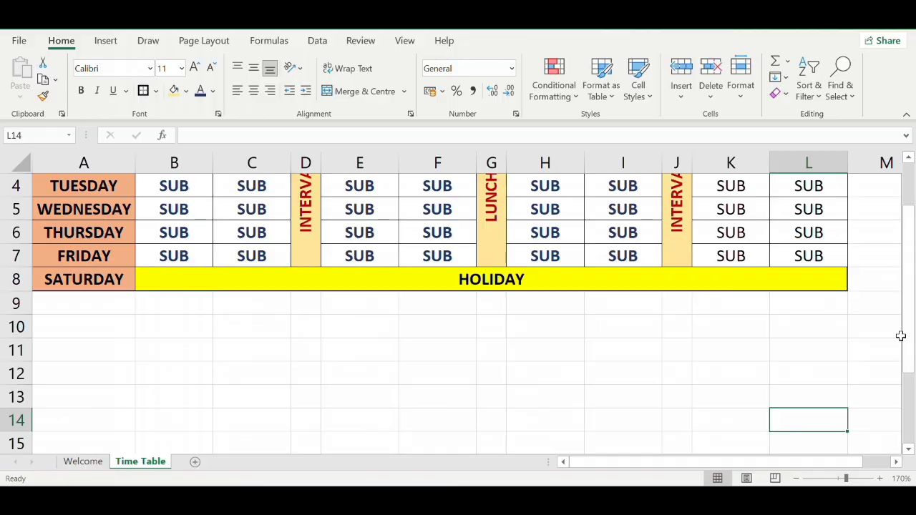
drag(907, 336, 910, 227)
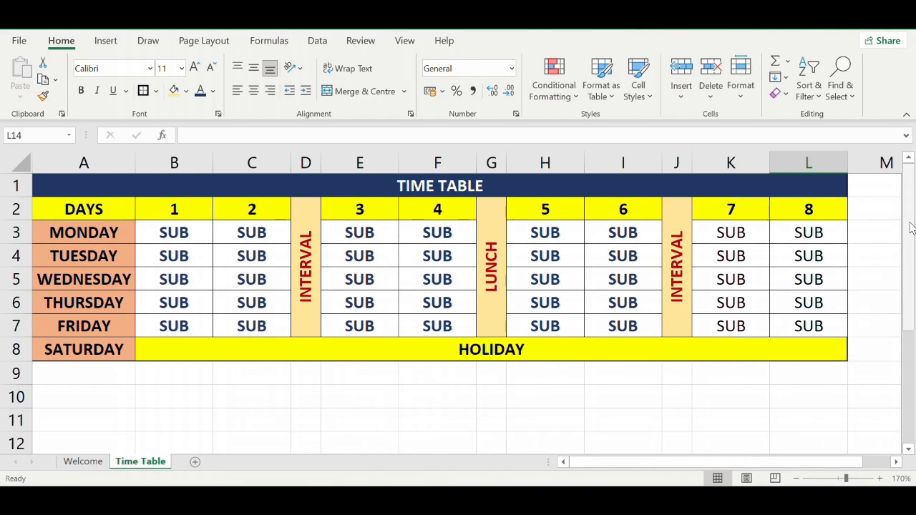